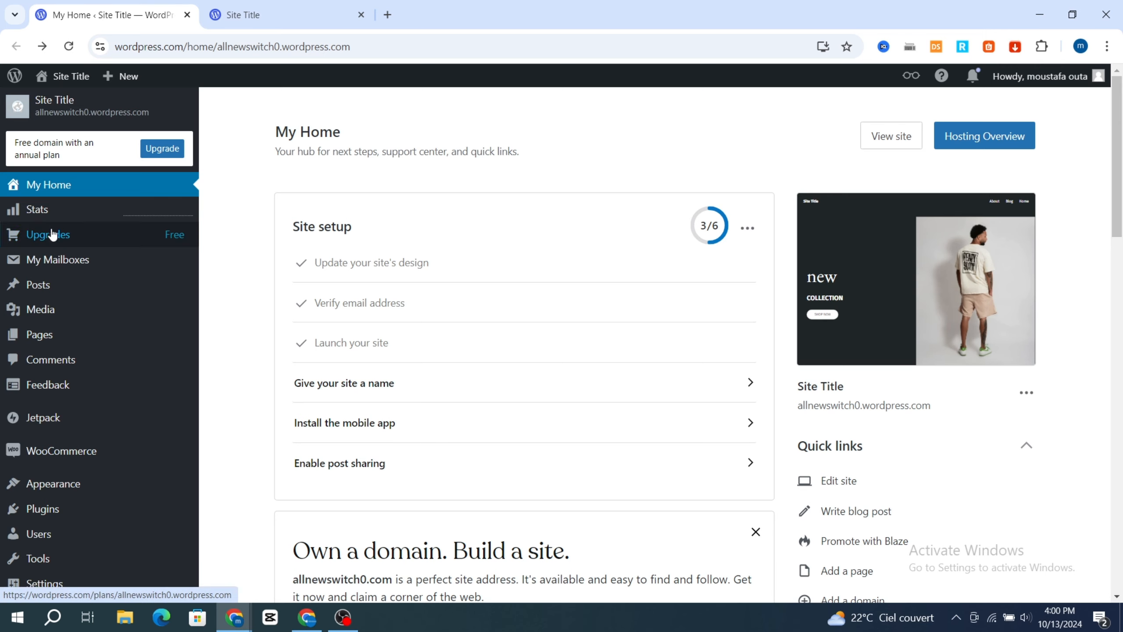
# - Open the site editor from the dashboard and open the home page's header template part for editing
pyautogui.scroll(-4, 835, 341)
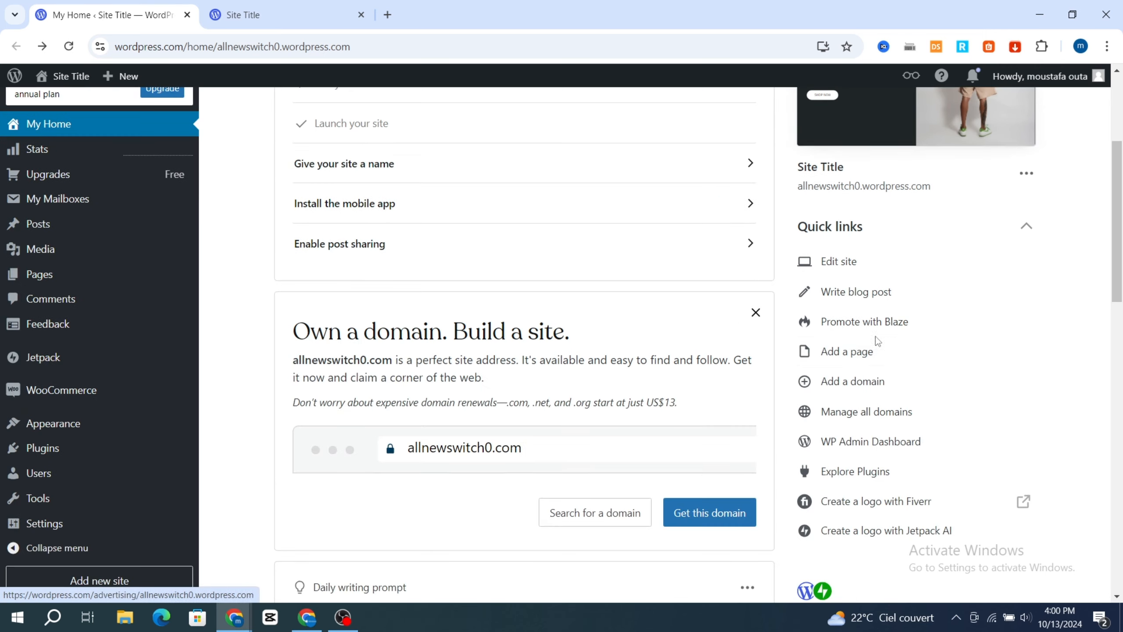
pyautogui.click(836, 266)
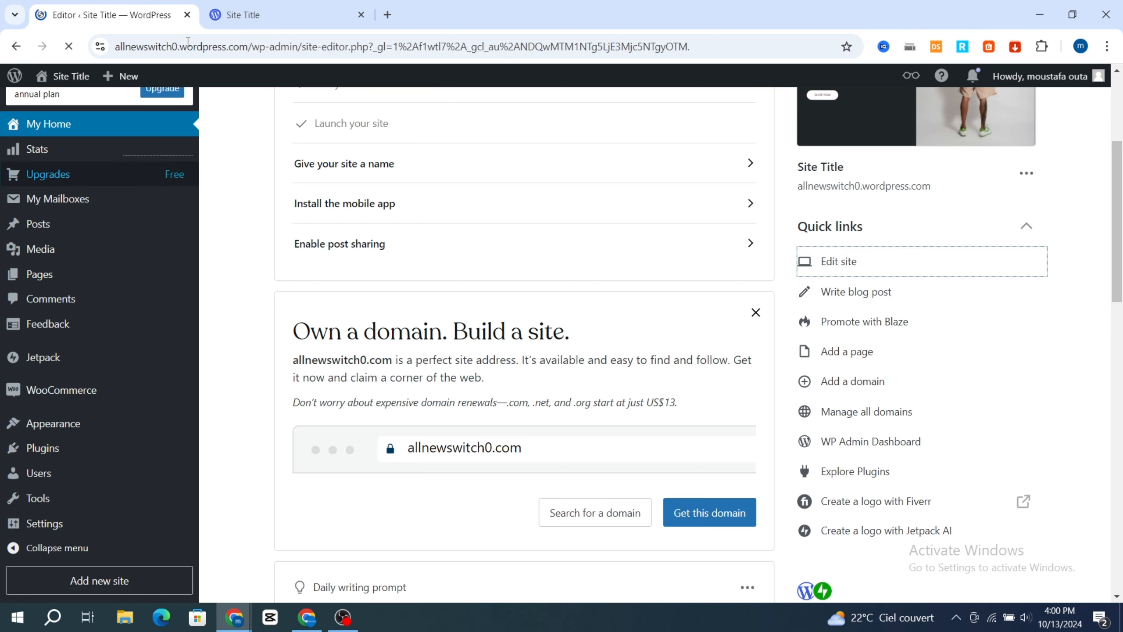
pyautogui.click(250, 16)
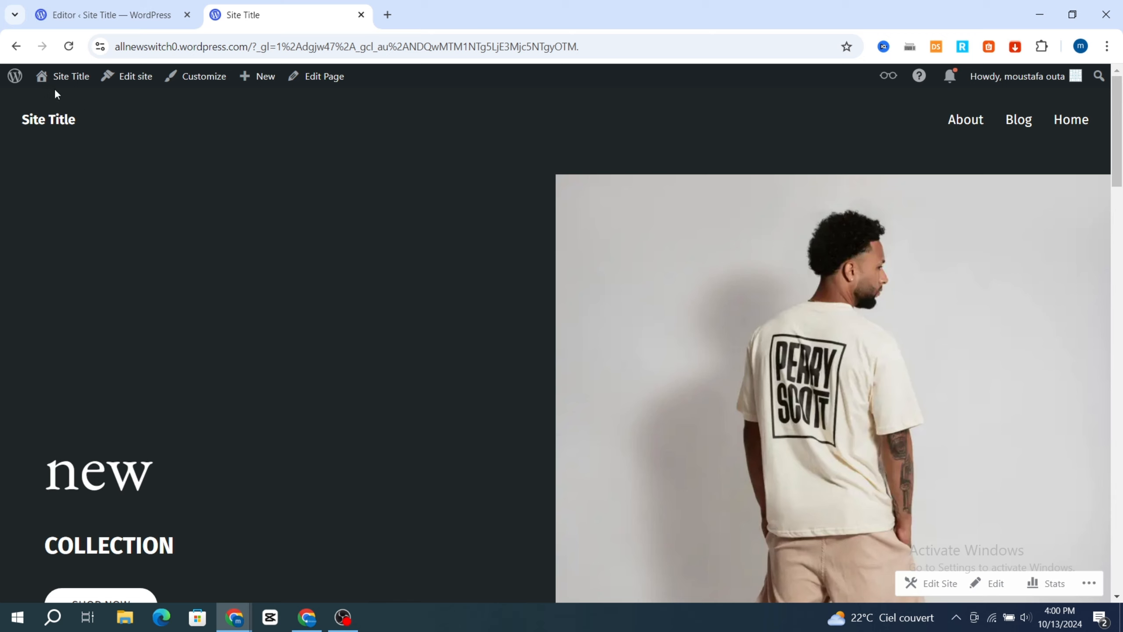
pyautogui.click(116, 79)
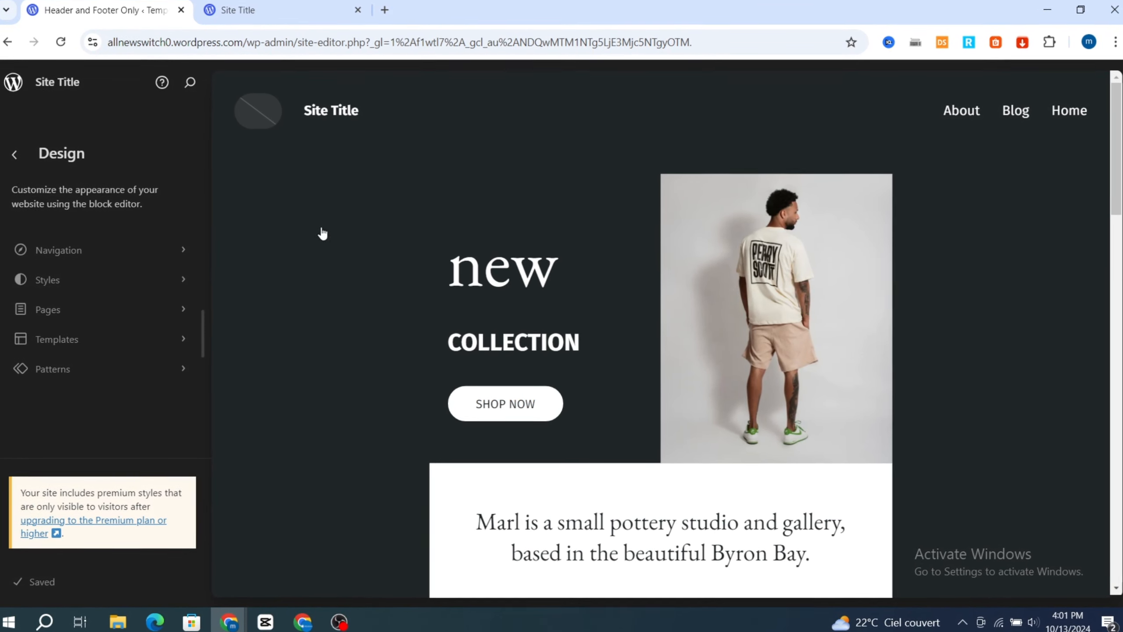
pyautogui.click(532, 114)
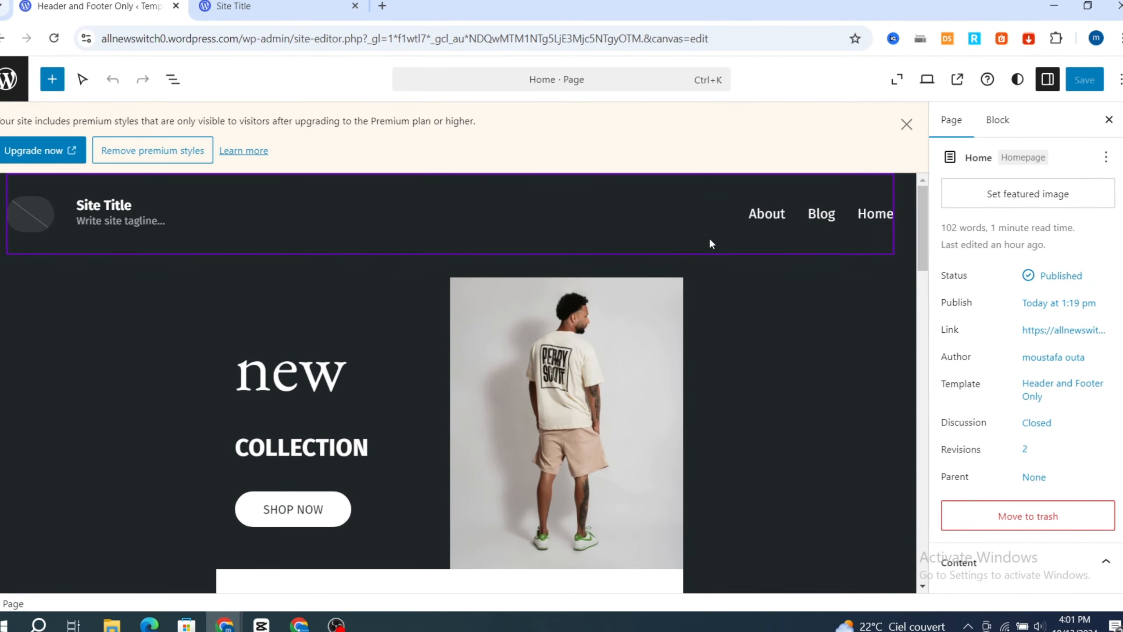
pyautogui.click(357, 215)
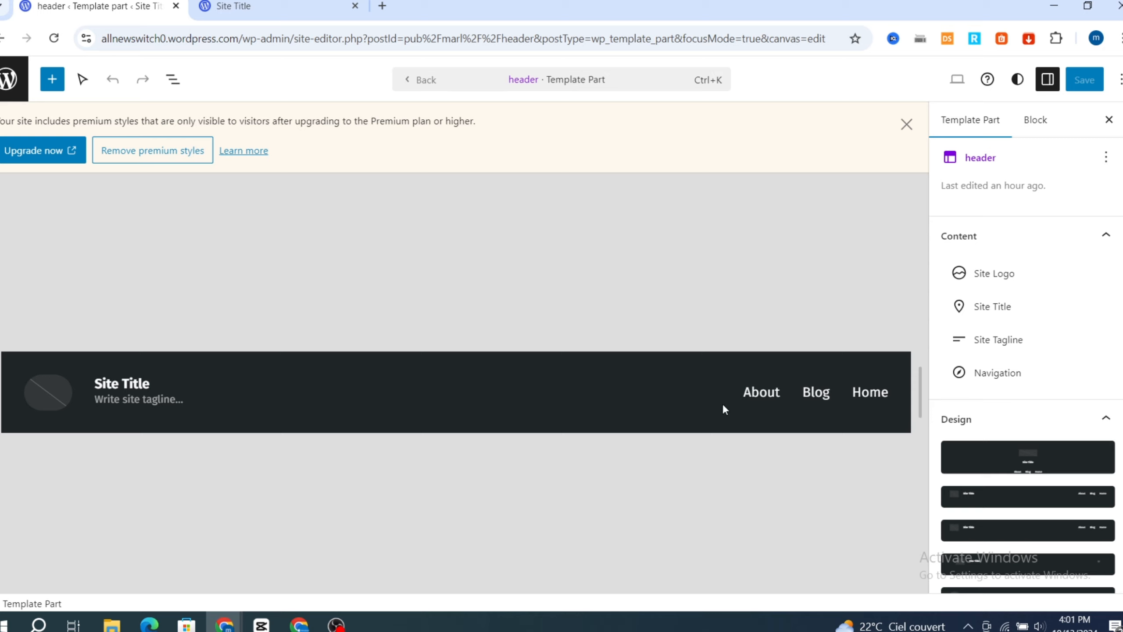
# - Upload the "Alexander & Sacha" image from the Downloads folder as the header's site logo
pyautogui.click(43, 393)
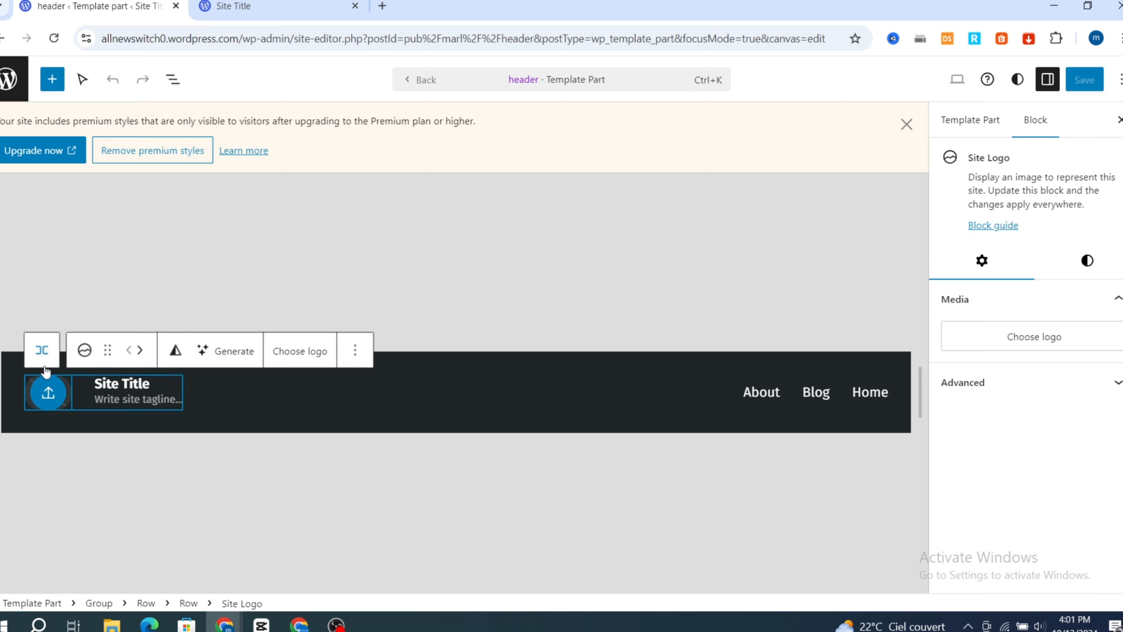
pyautogui.click(296, 351)
pyautogui.click(301, 429)
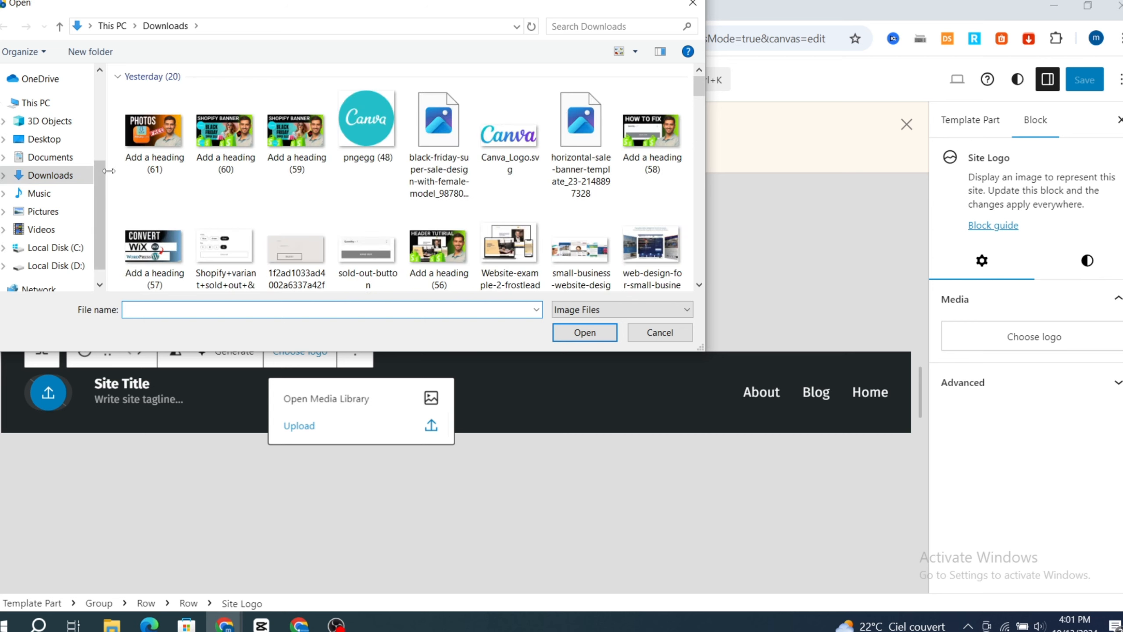
pyautogui.scroll(-3, 296, 230)
pyautogui.scroll(-15, 456, 200)
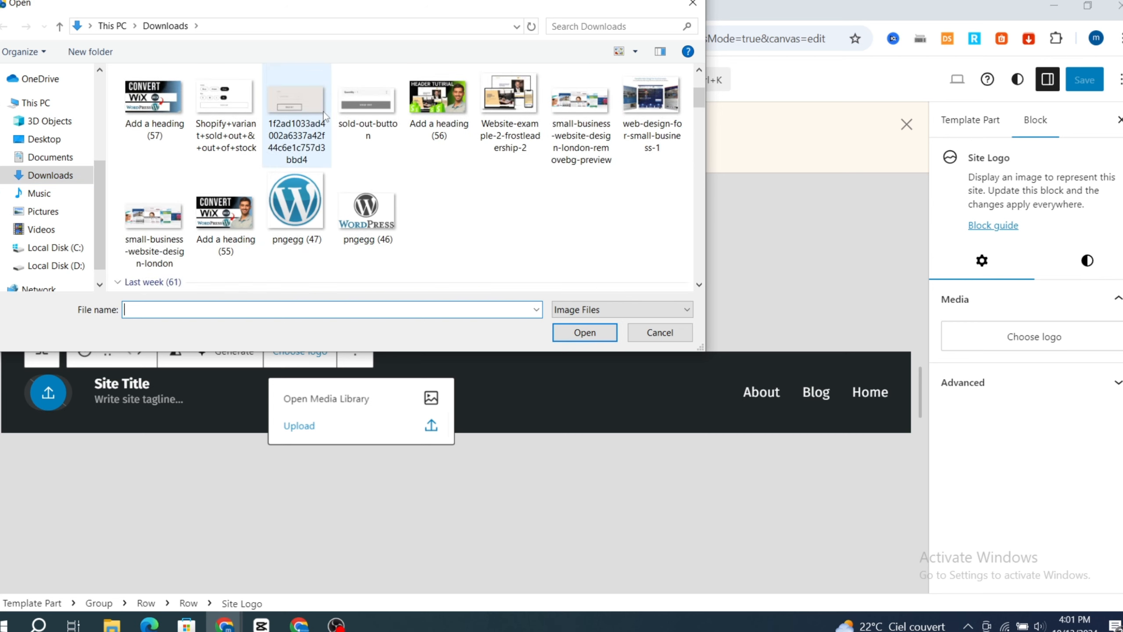
pyautogui.scroll(-20, 460, 202)
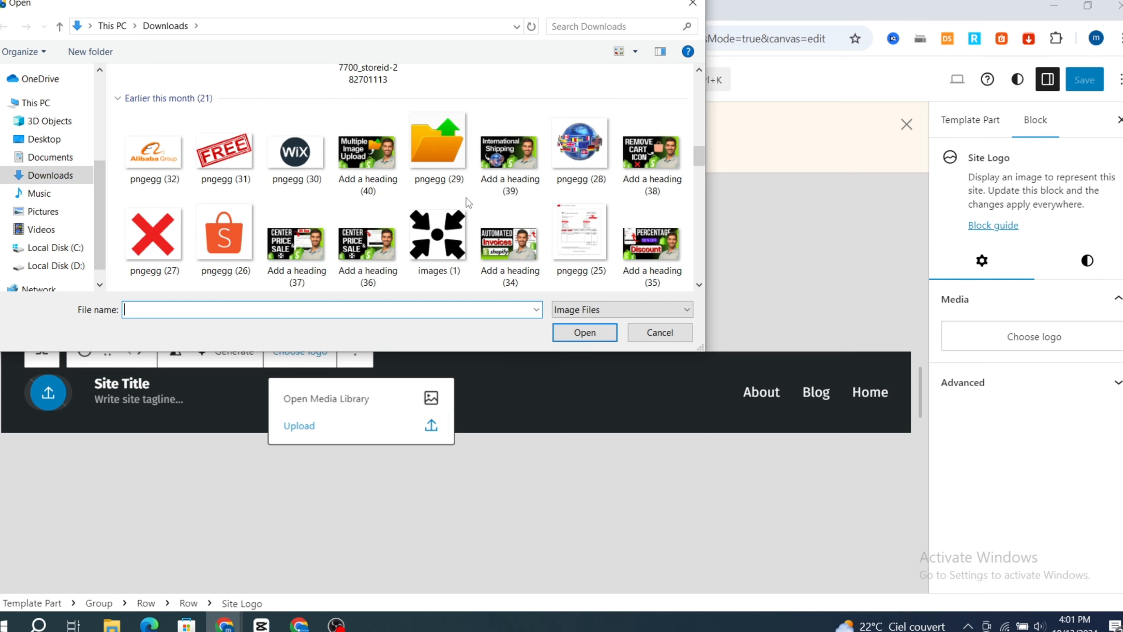
pyautogui.scroll(-20, 466, 203)
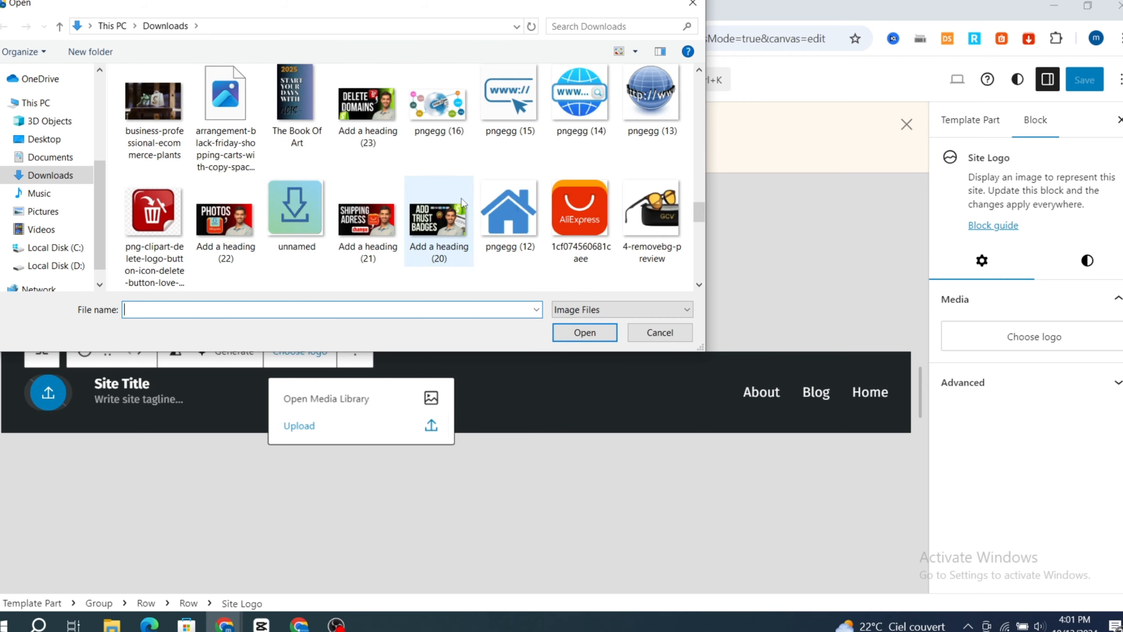
pyautogui.scroll(3, 460, 201)
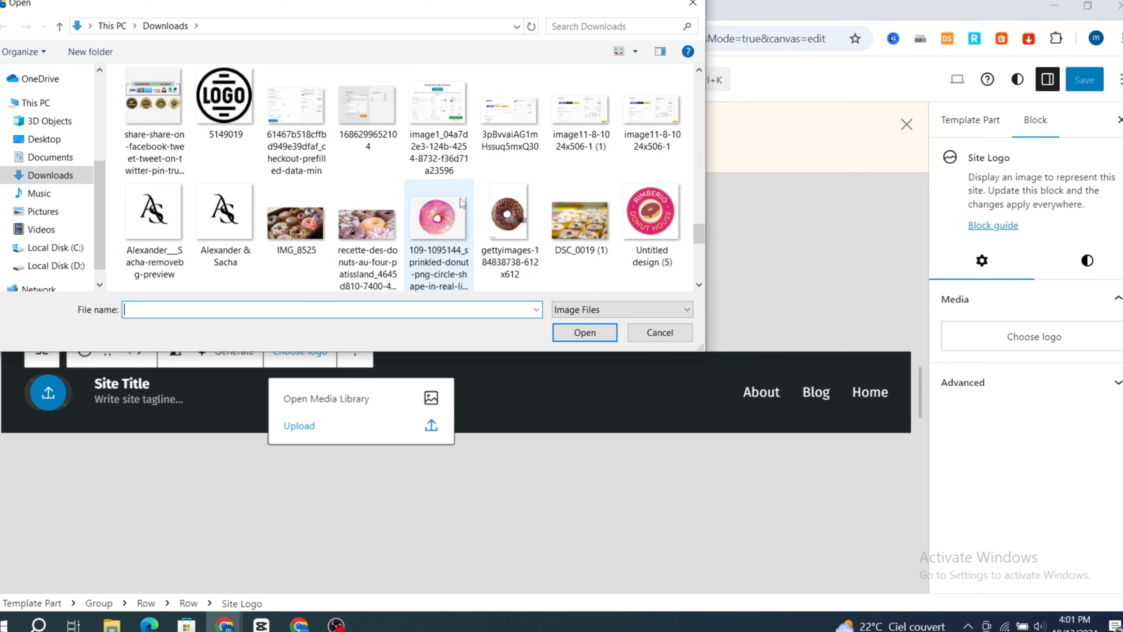
pyautogui.scroll(2, 459, 201)
pyautogui.scroll(-2, 265, 217)
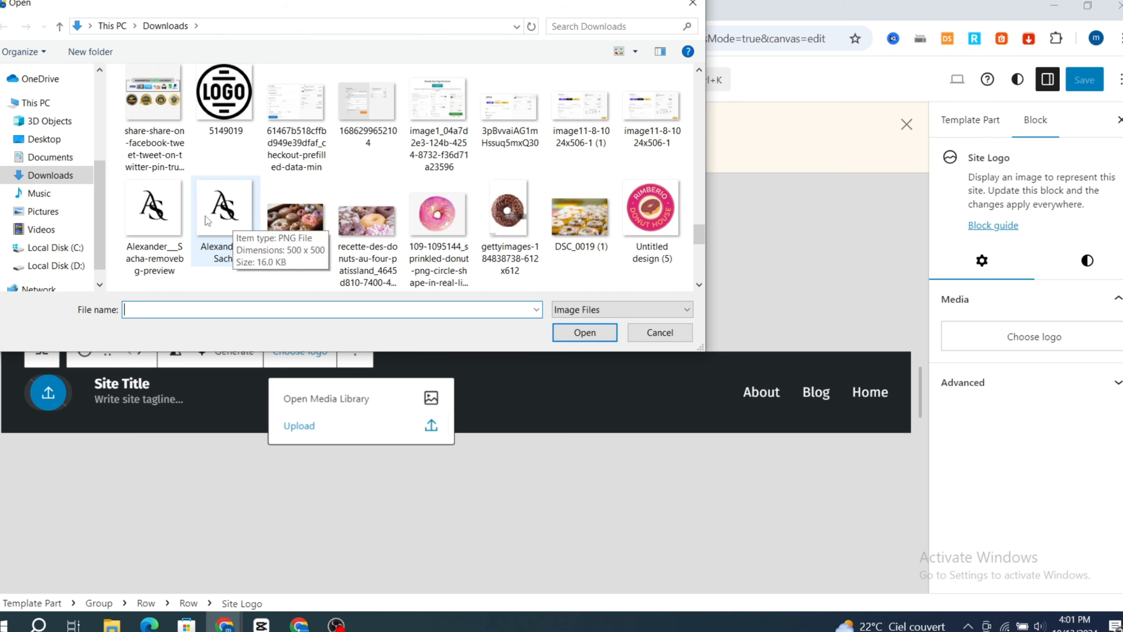
pyautogui.click(234, 225)
pyautogui.click(558, 332)
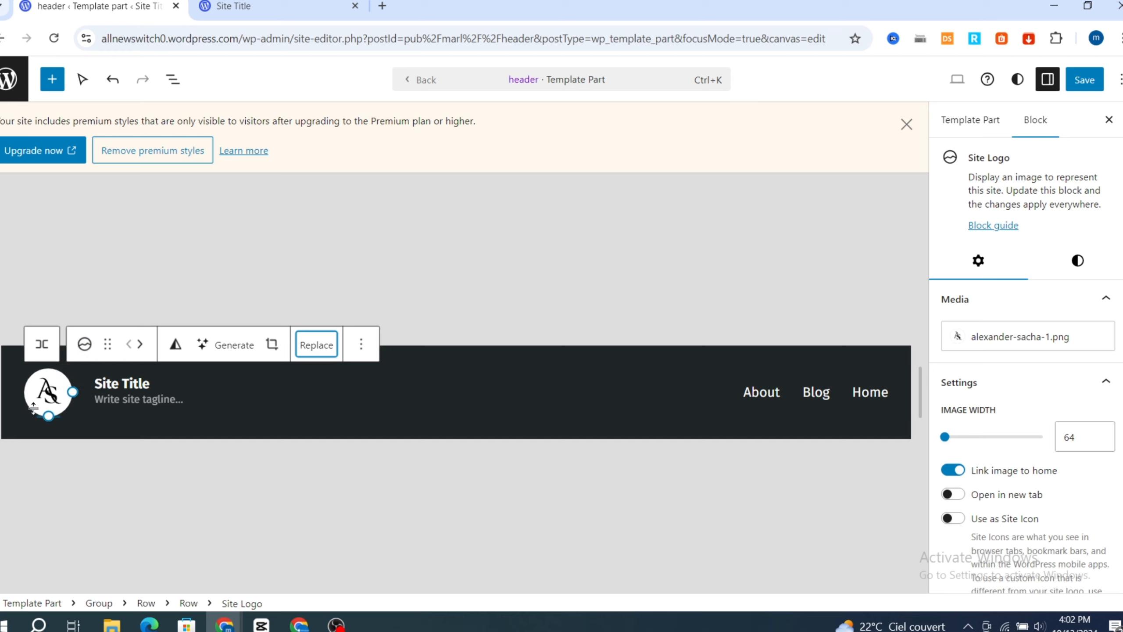
# - Replace the header's site title text with "allnew switch"
pyautogui.click(120, 386)
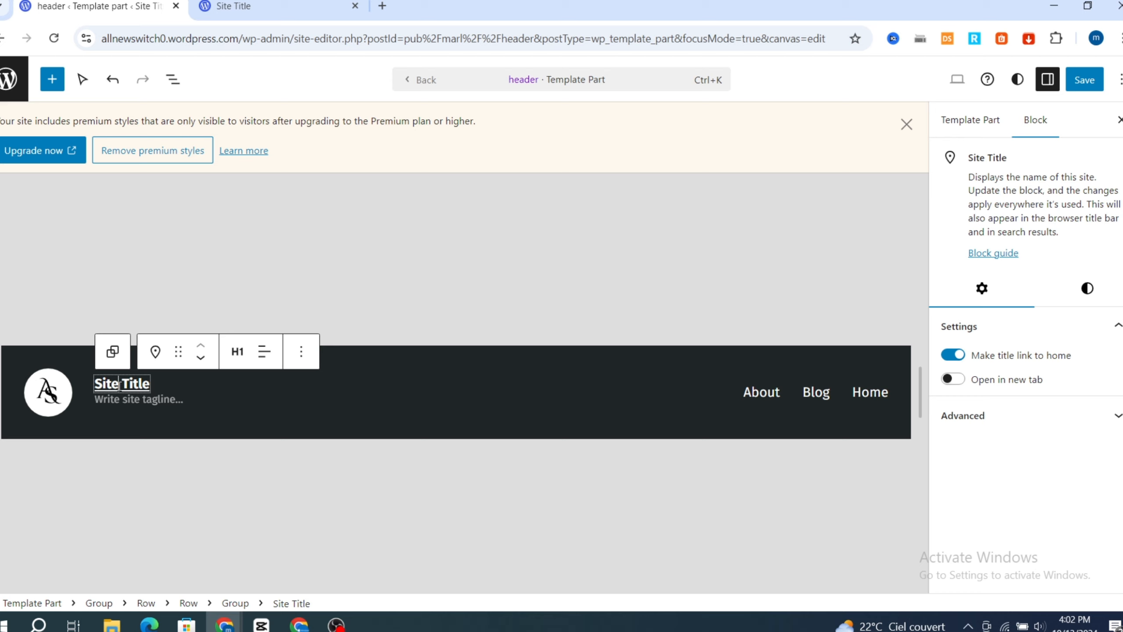
pyautogui.hotkey('ctrl', 'a')
pyautogui.write('al')
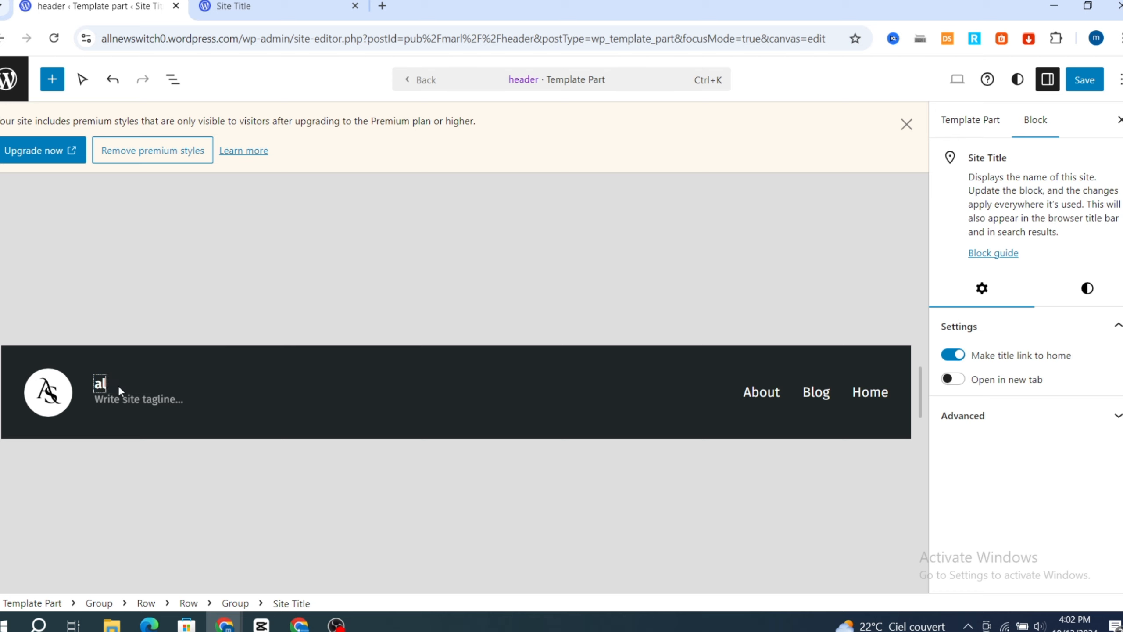
pyautogui.write('lnew switch')
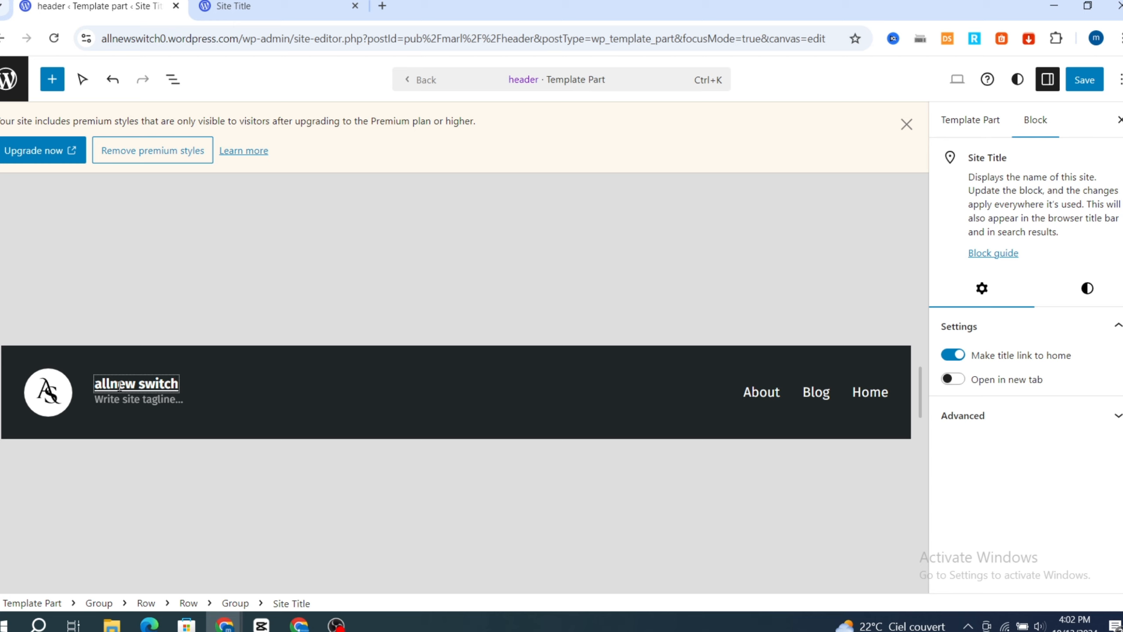
pyautogui.click(129, 408)
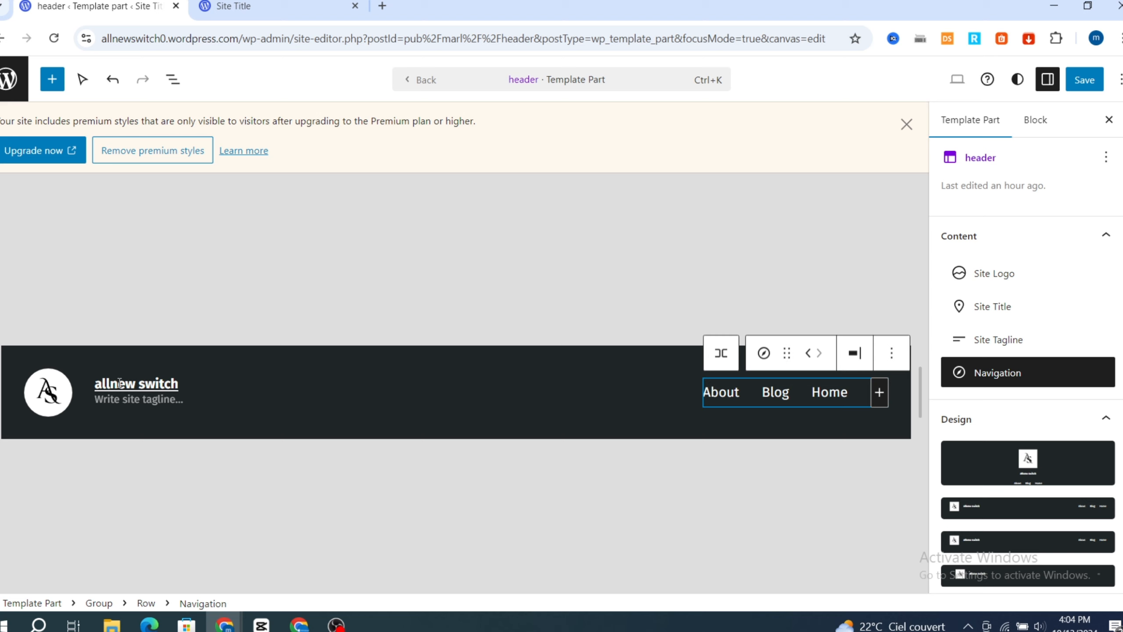
# - Change the site title's heading level to Heading 2
pyautogui.tripleClick(136, 383)
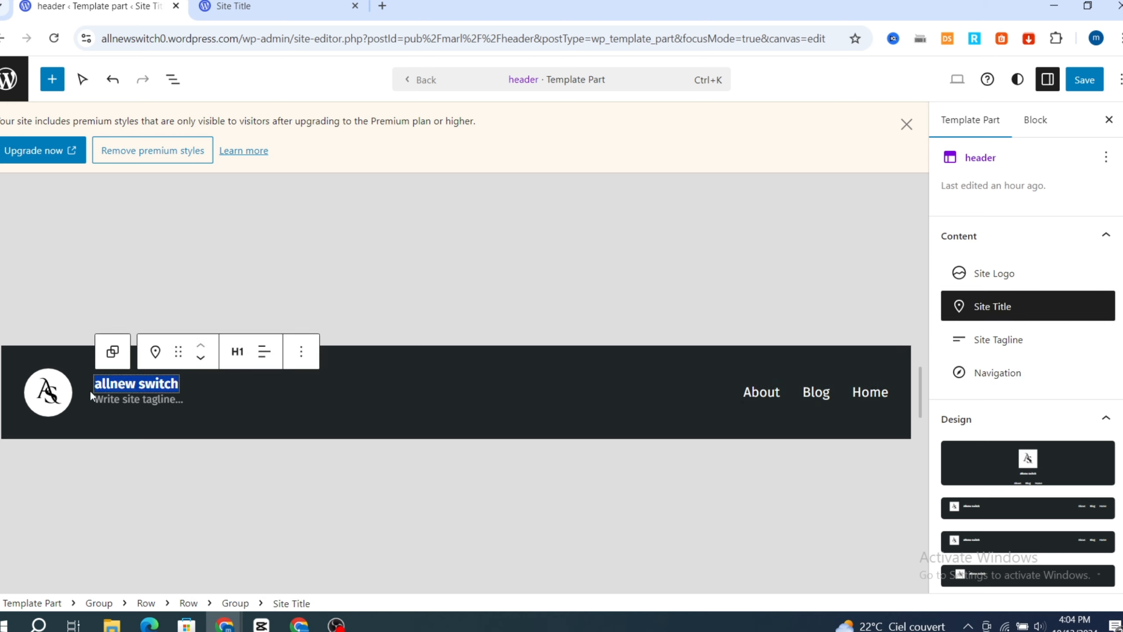
pyautogui.click(237, 351)
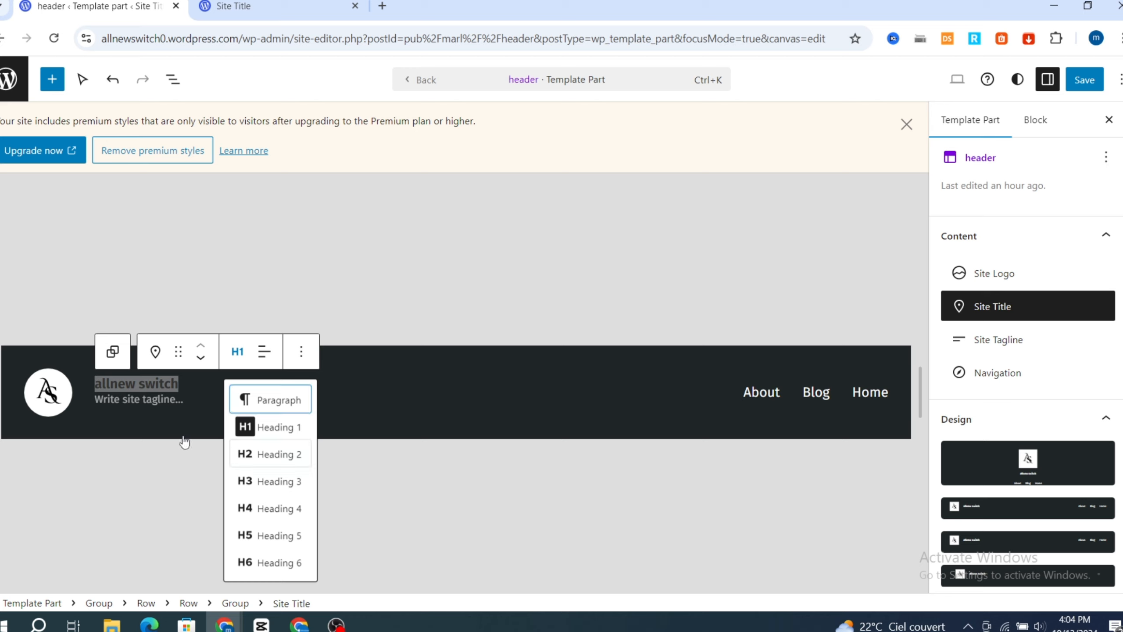
pyautogui.click(261, 458)
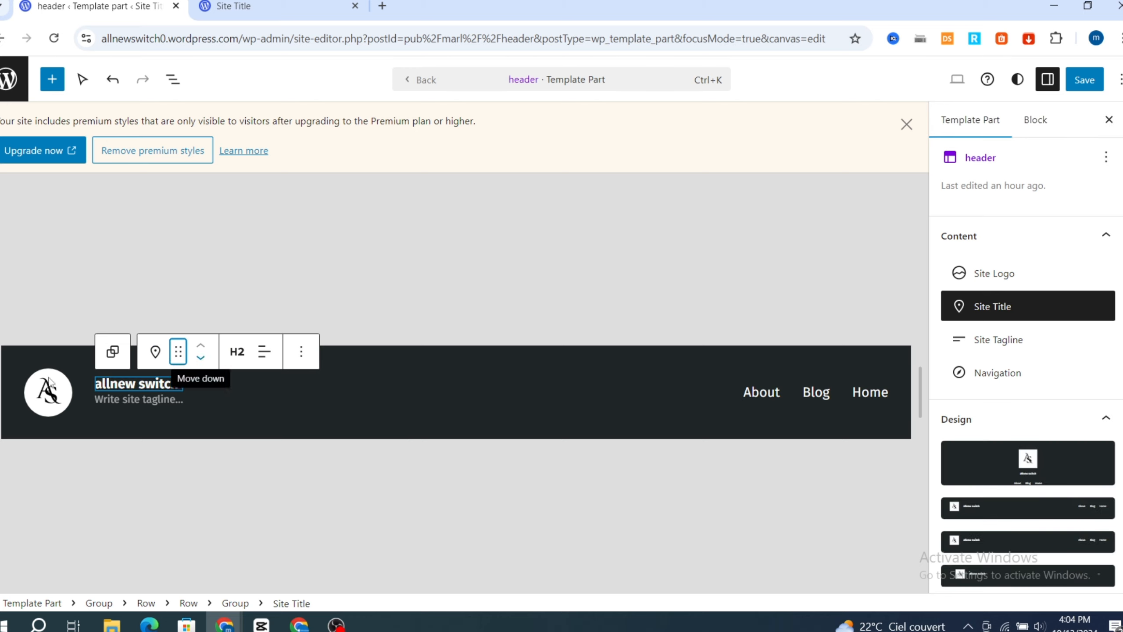
# - Try centre alignment on the site title text and set it back to left alignment
pyautogui.click(264, 353)
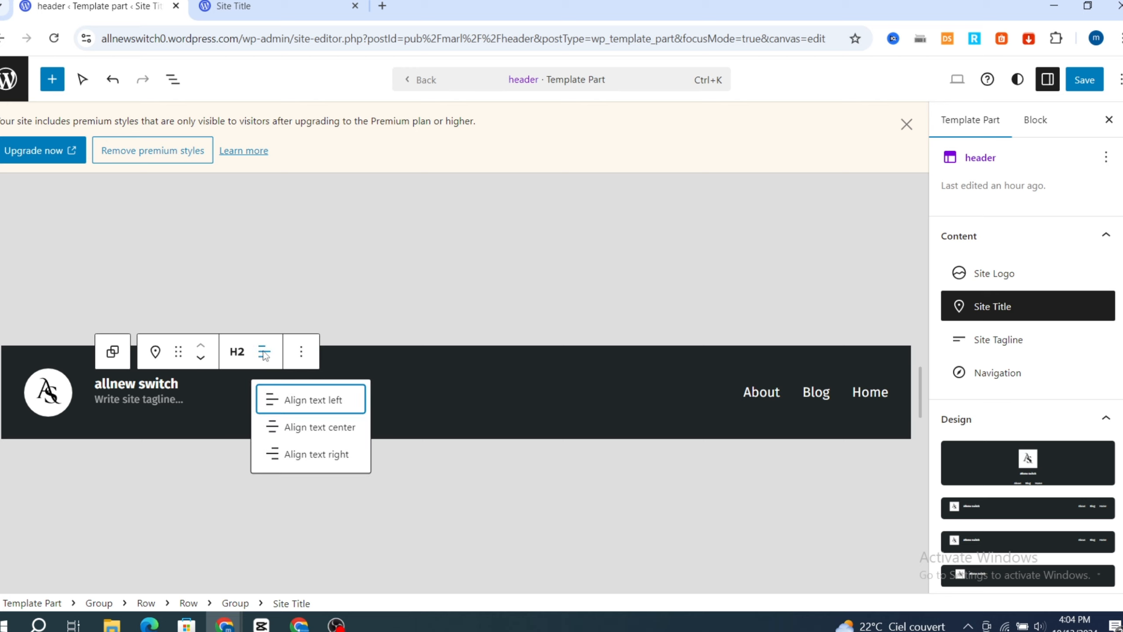
pyautogui.click(288, 430)
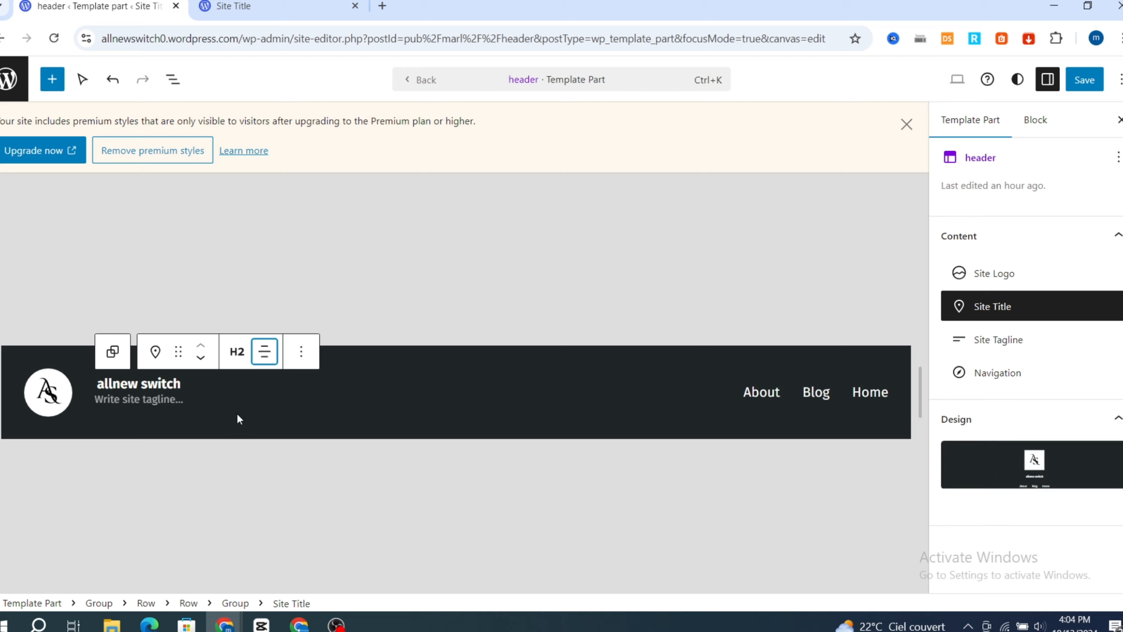
pyautogui.click(264, 352)
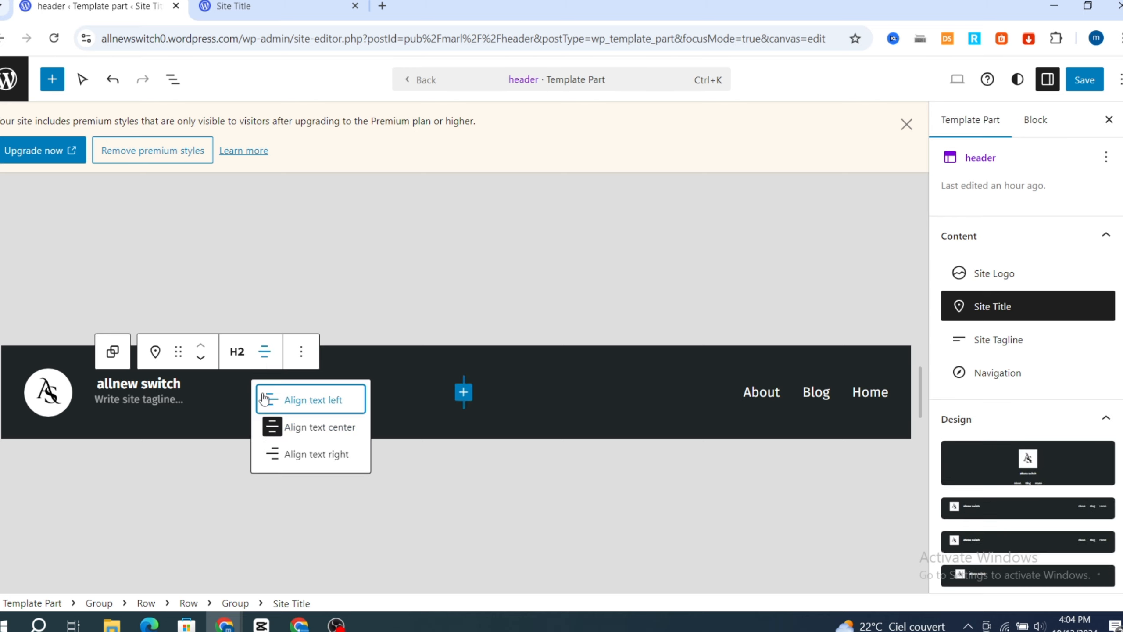
pyautogui.click(264, 398)
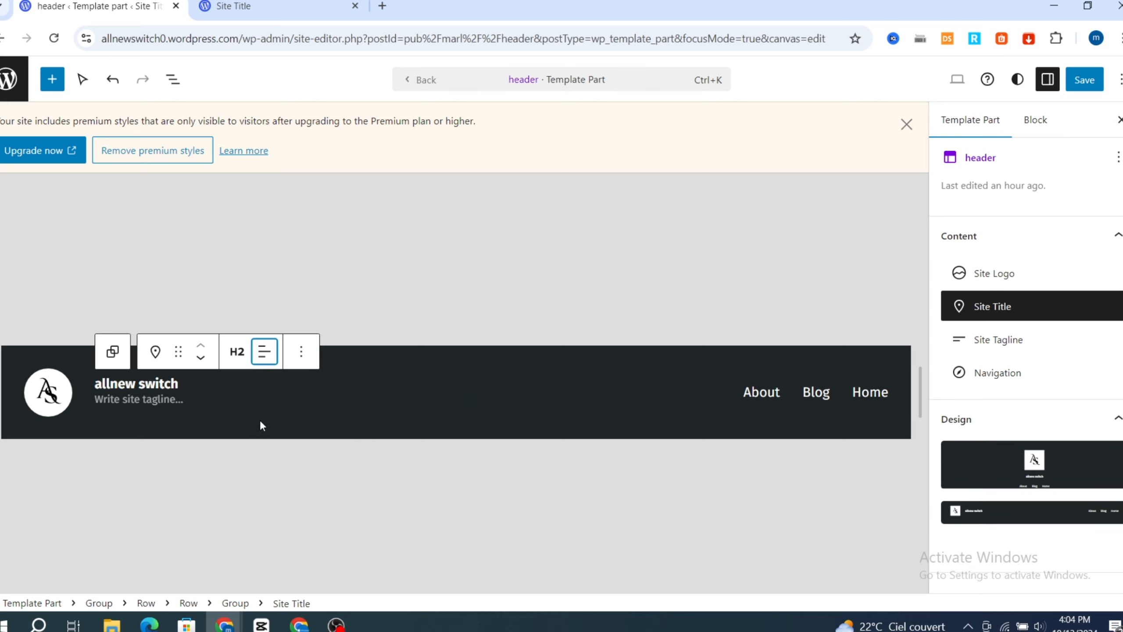
# - Add a link to the existing About page at the end of the header navigation
pyautogui.click(168, 400)
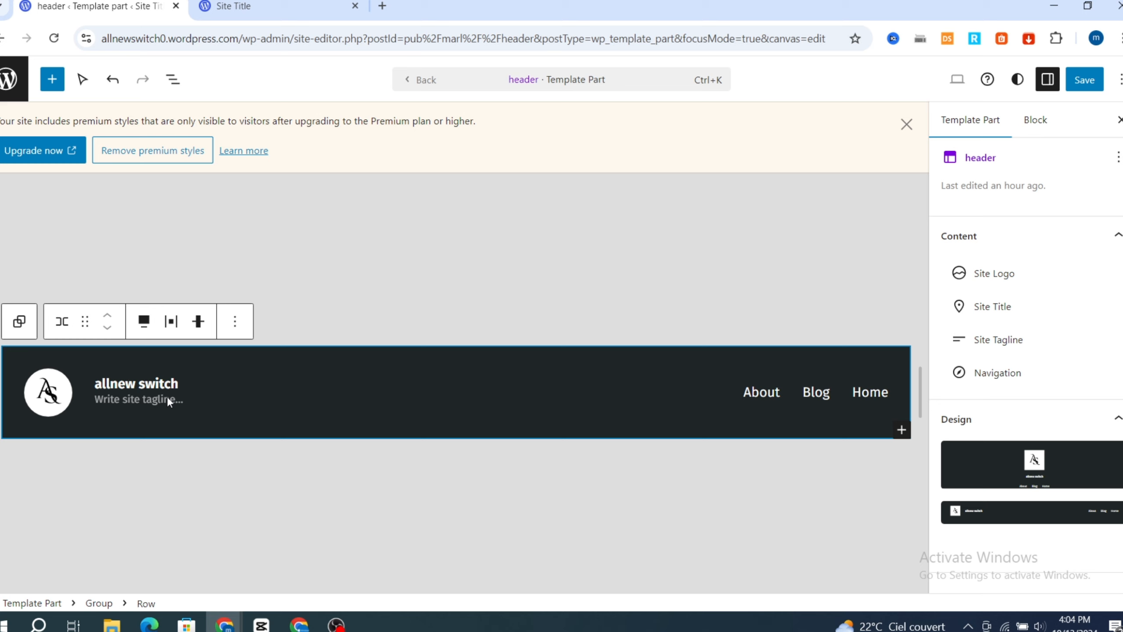
pyautogui.click(799, 402)
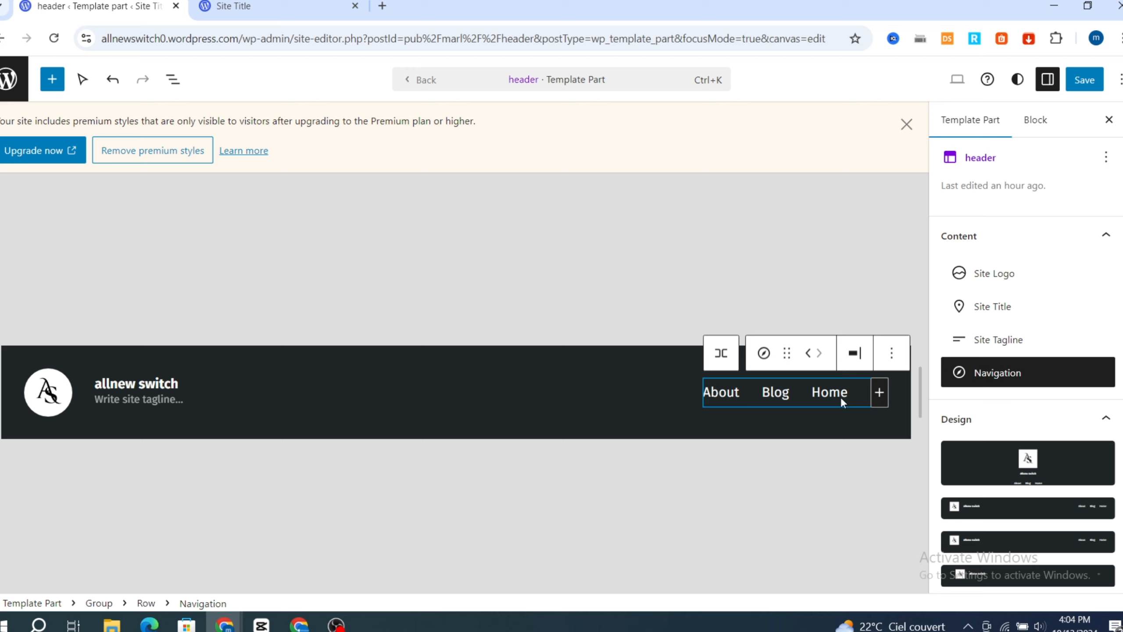
pyautogui.click(876, 392)
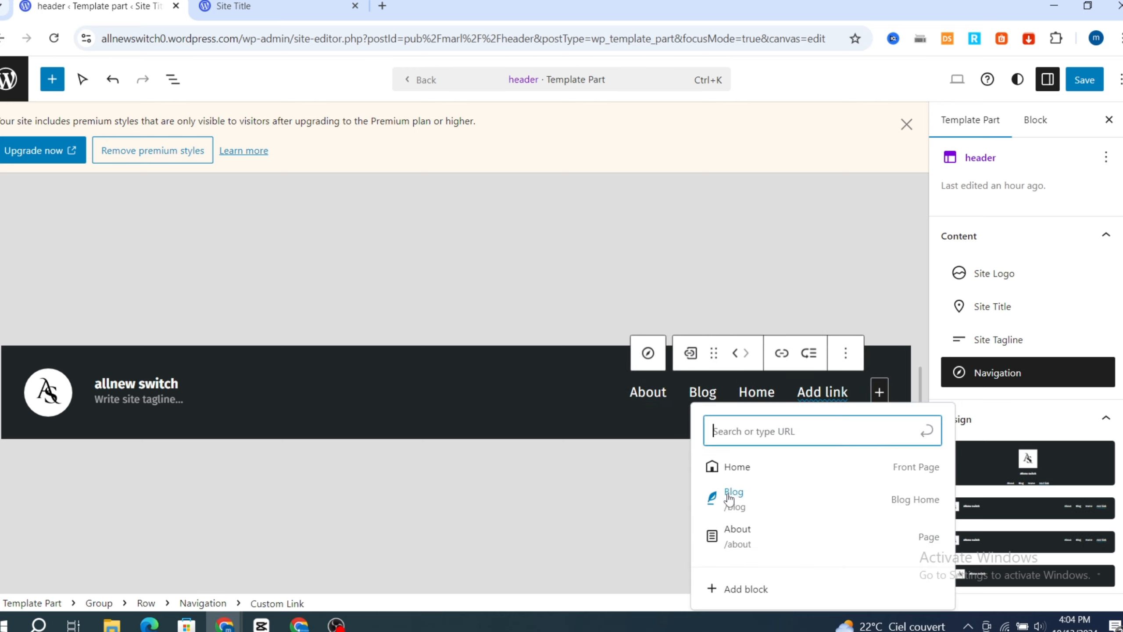
pyautogui.click(741, 592)
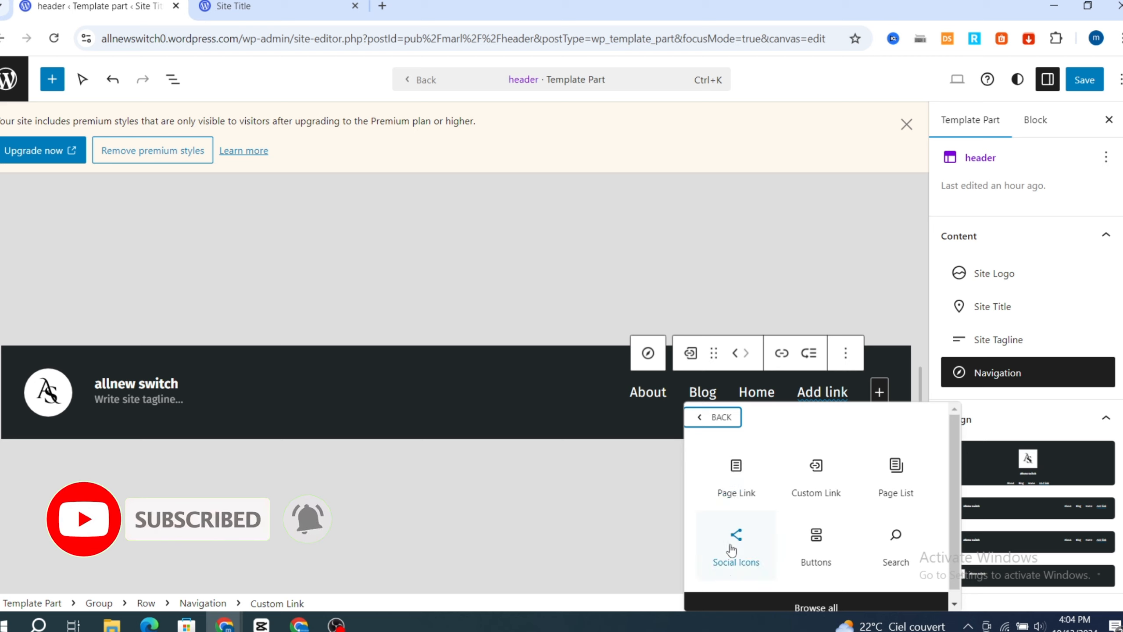
pyautogui.click(711, 427)
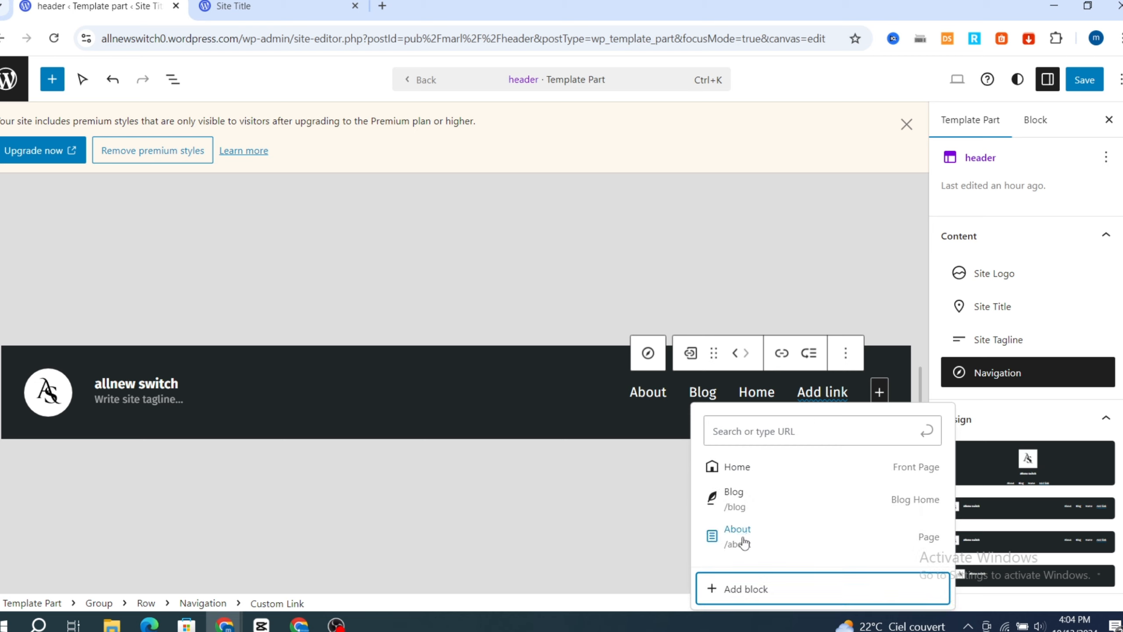
pyautogui.click(737, 535)
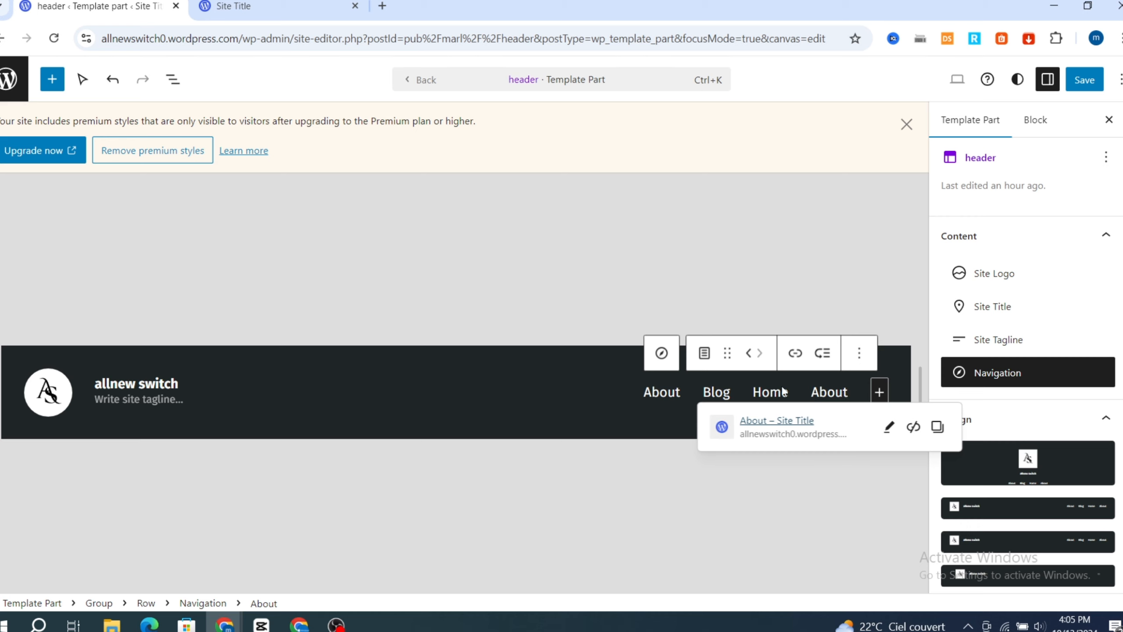
# - Insert a Social Icons block at the end of the header navigation, after the second About link
pyautogui.click(880, 393)
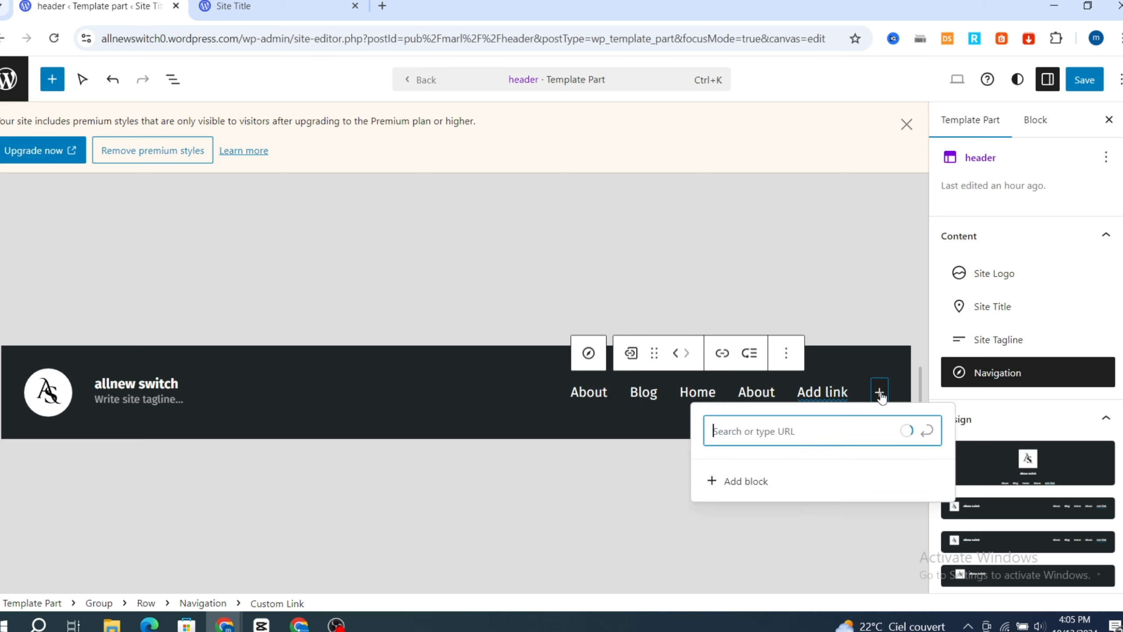
pyautogui.click(757, 590)
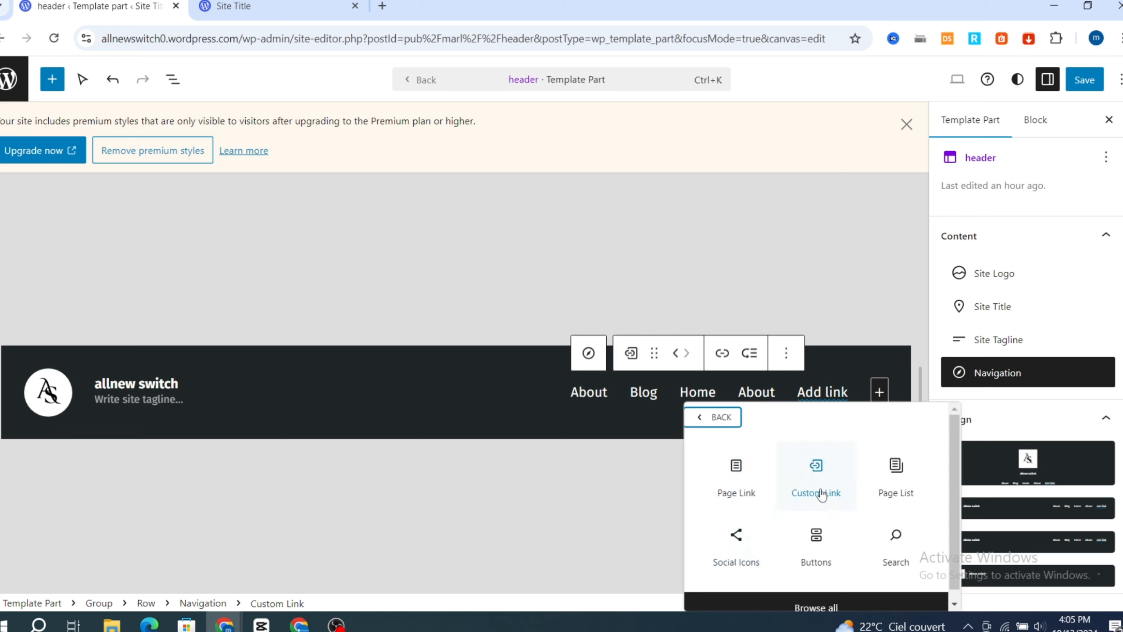
pyautogui.click(736, 552)
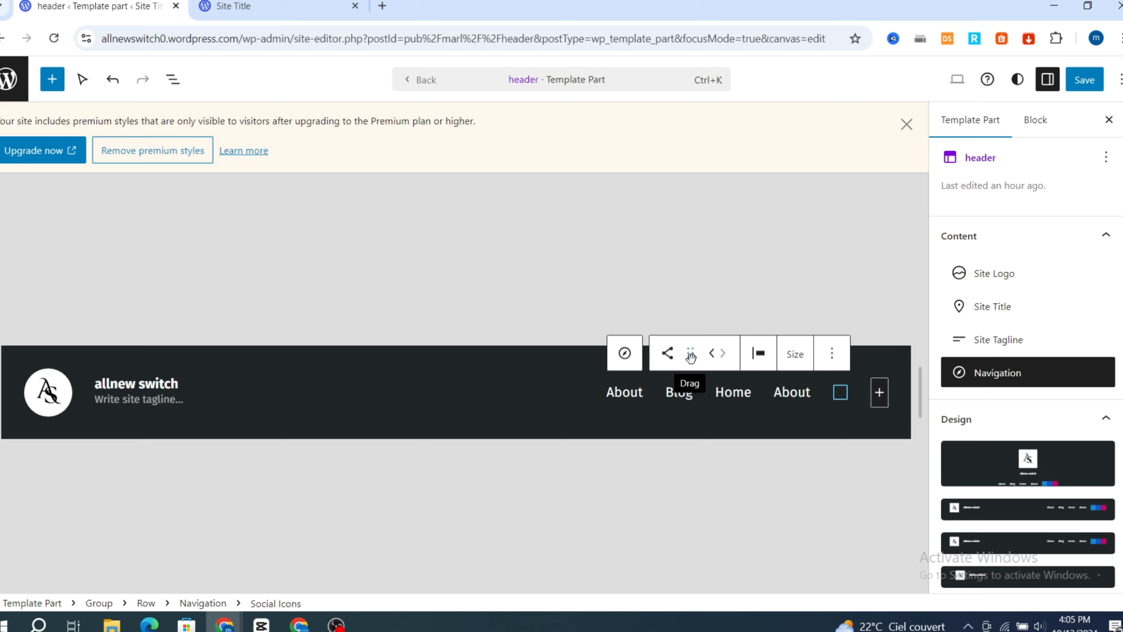
# - Review the header design options and the block settings of the site logo and the second About link
pyautogui.scroll(-2, 1081, 348)
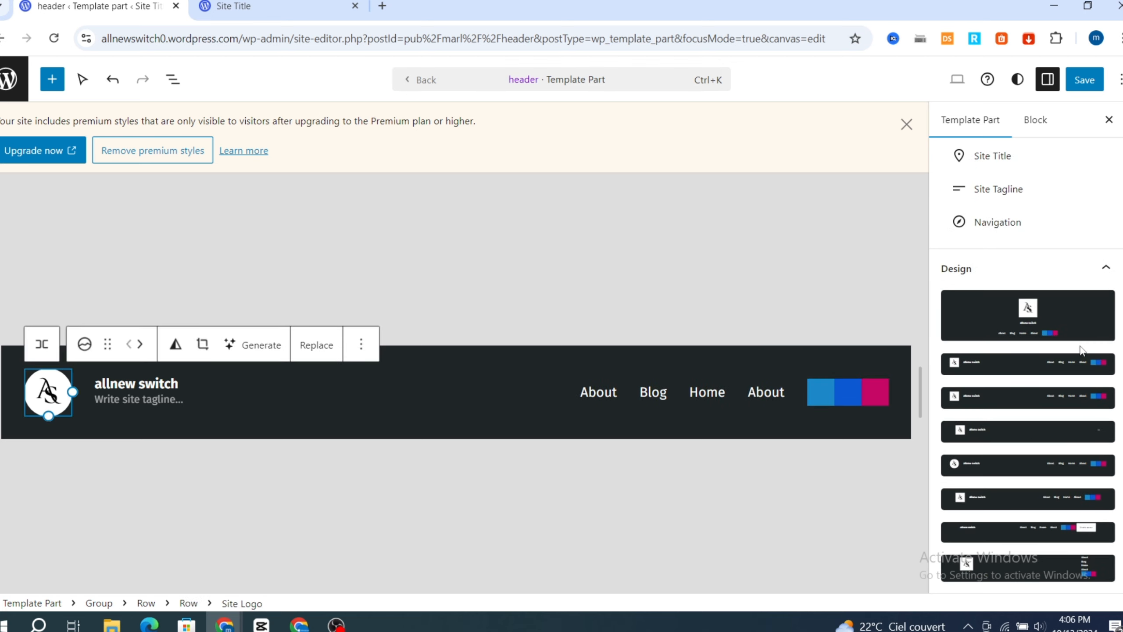
pyautogui.scroll(2, 1023, 365)
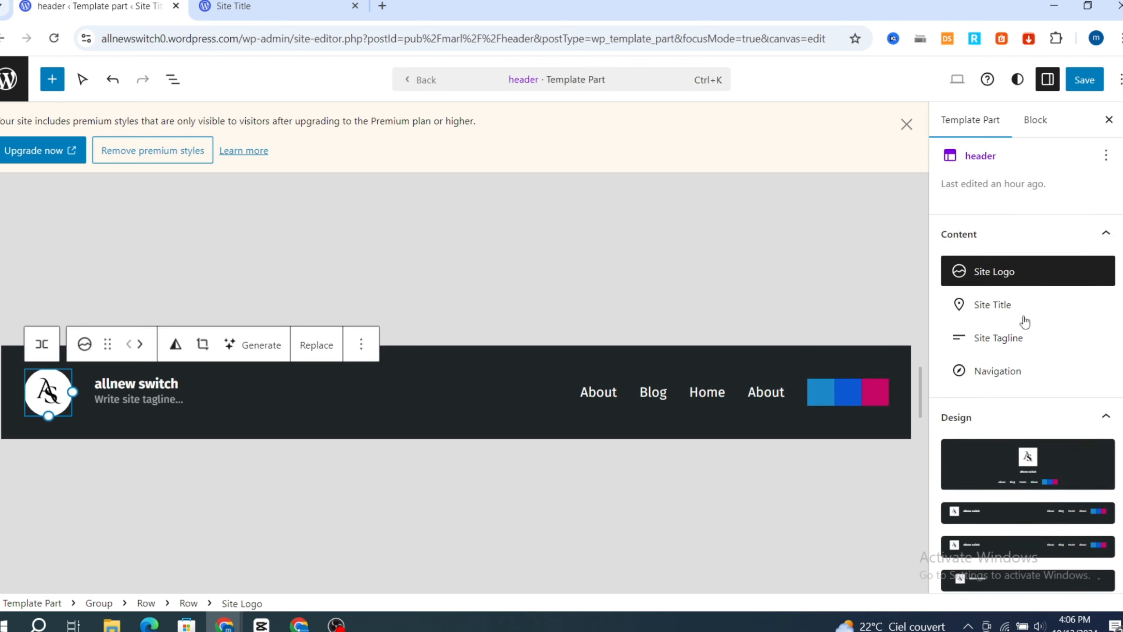
pyautogui.click(1035, 121)
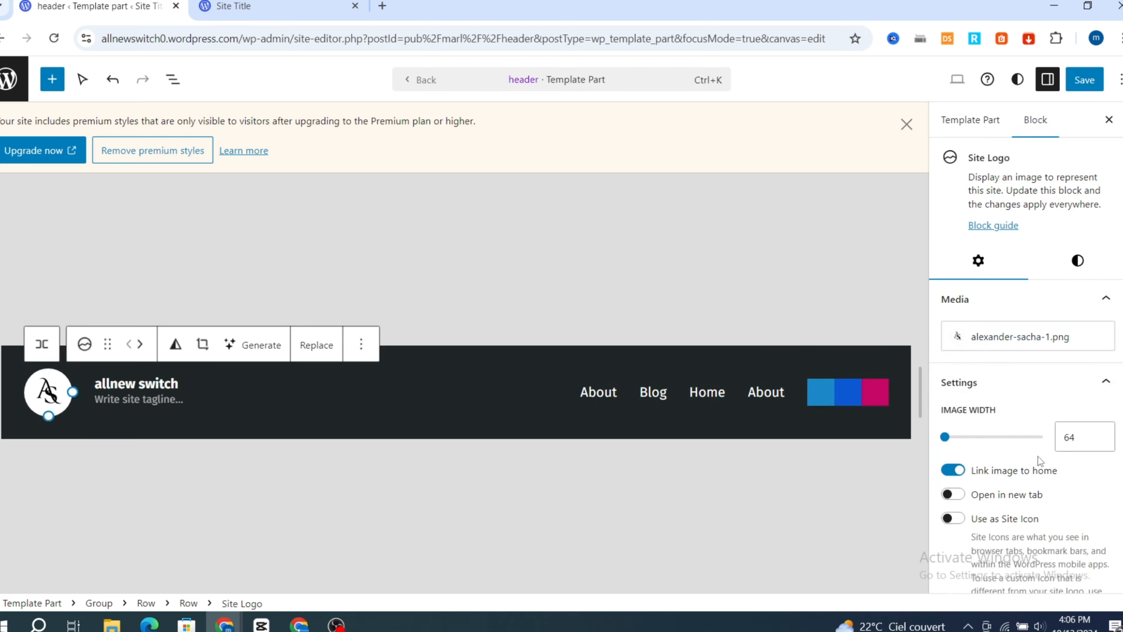
pyautogui.scroll(-2, 1040, 460)
pyautogui.scroll(2, 973, 418)
pyautogui.click(793, 397)
pyautogui.scroll(-2, 1035, 384)
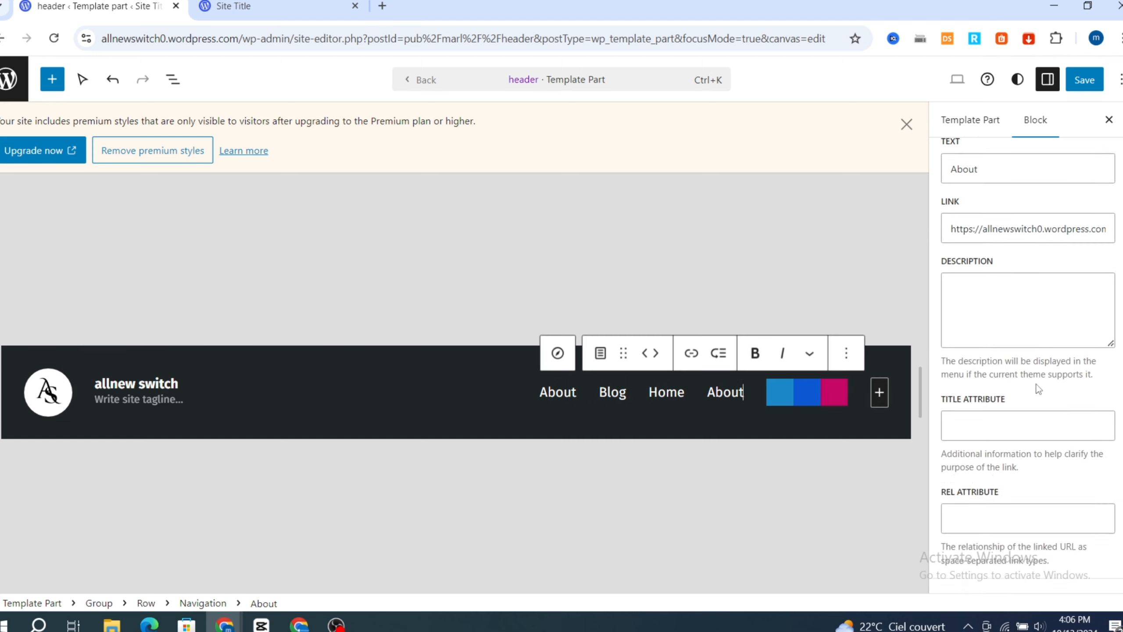
pyautogui.scroll(2, 1060, 241)
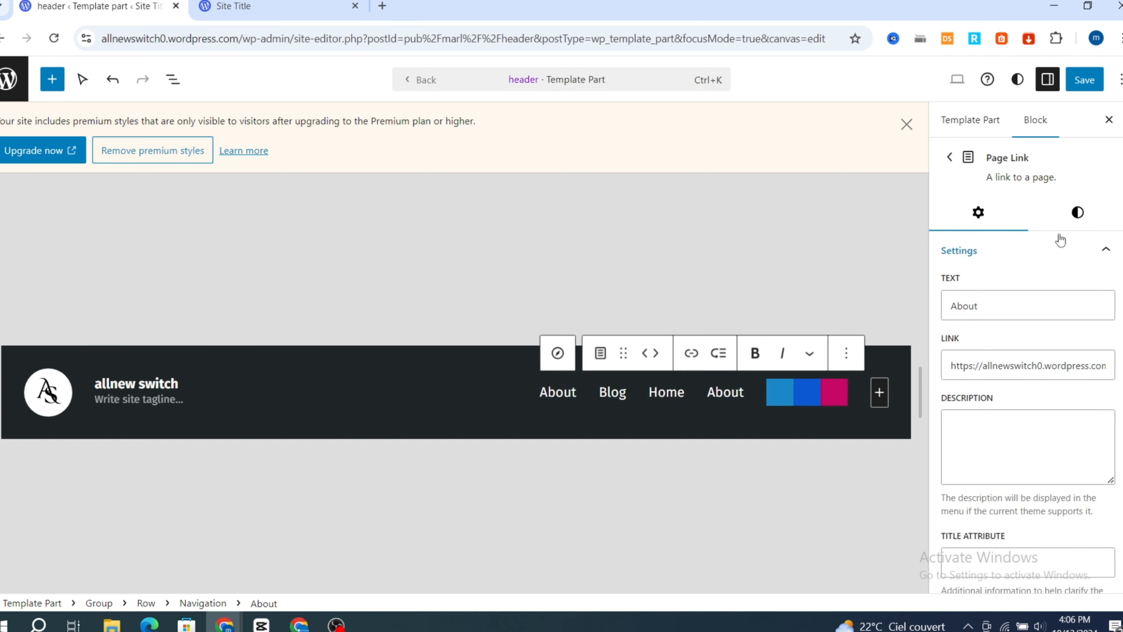
# - Remove the Social Icons block from the header's navigation menu
pyautogui.click(950, 157)
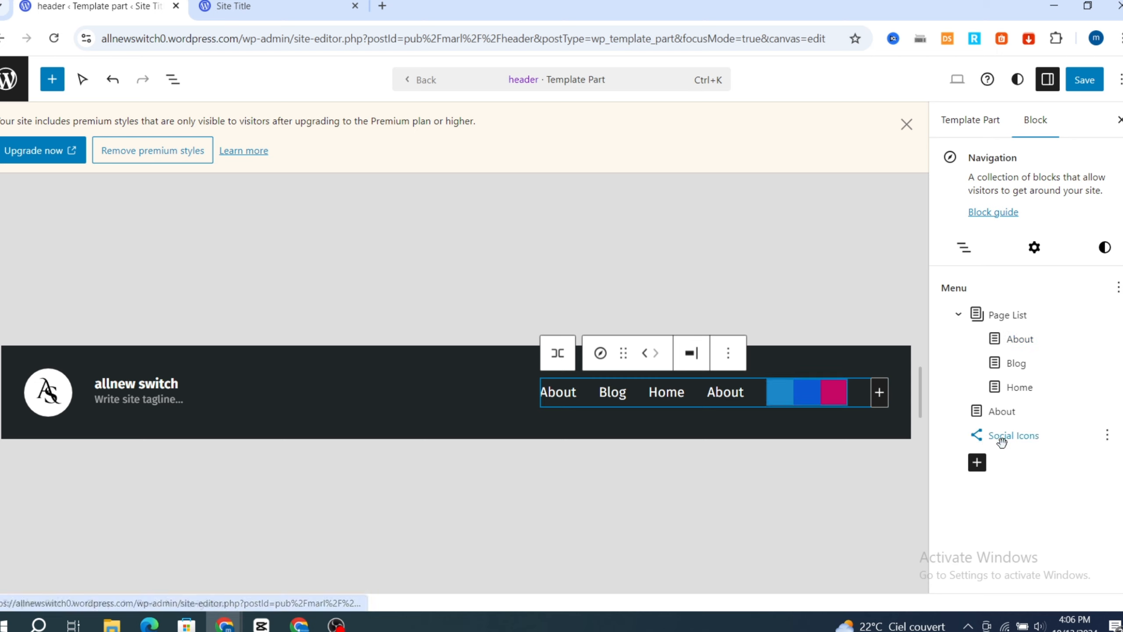
pyautogui.click(1108, 436)
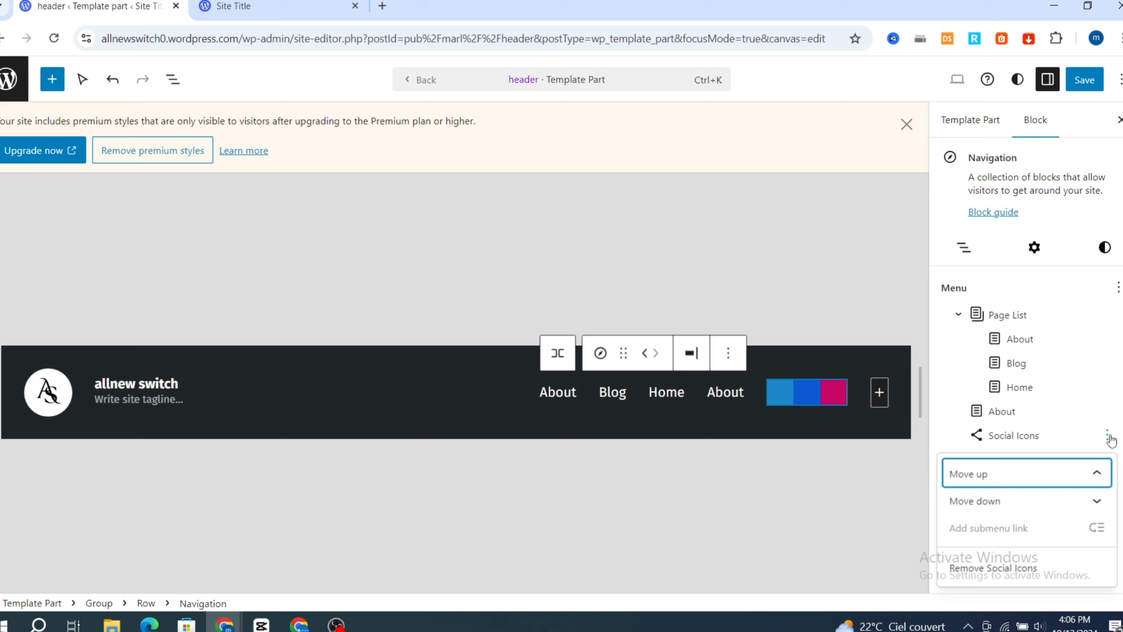
pyautogui.click(1003, 568)
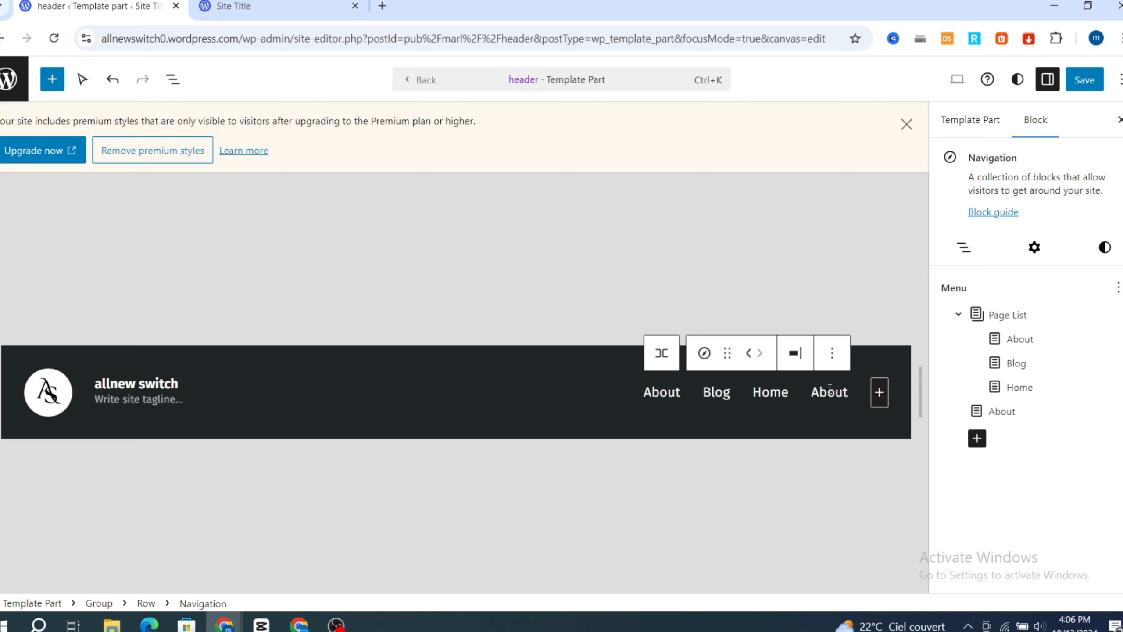
# - Try the Large and Small text sizes on the header navigation and set its typography size to Medium
pyautogui.click(1103, 247)
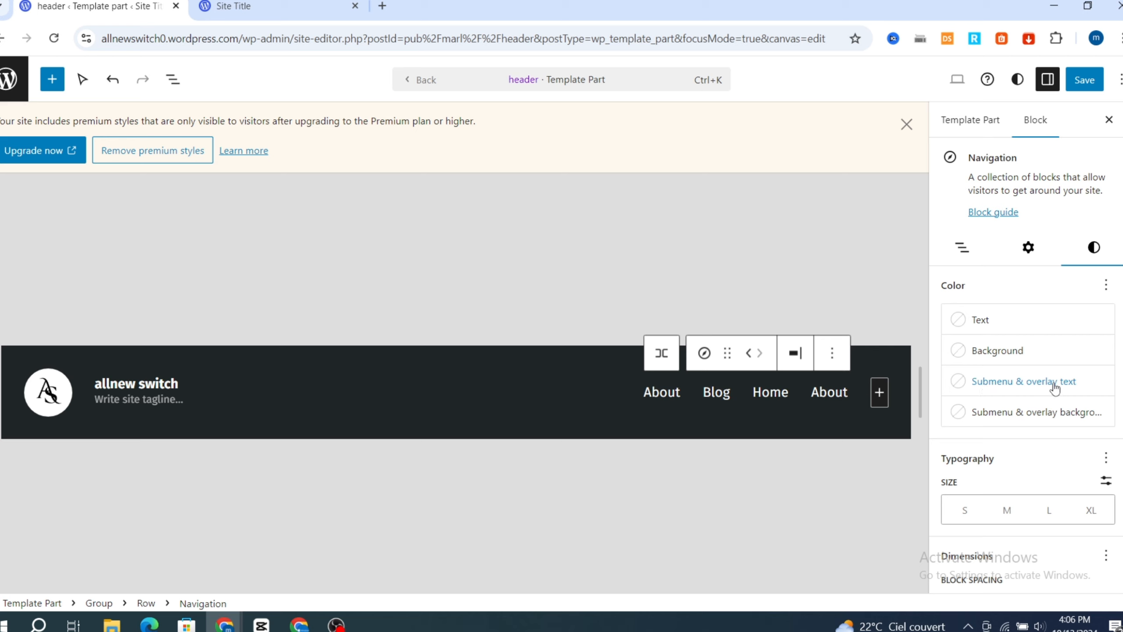
pyautogui.scroll(-3, 967, 469)
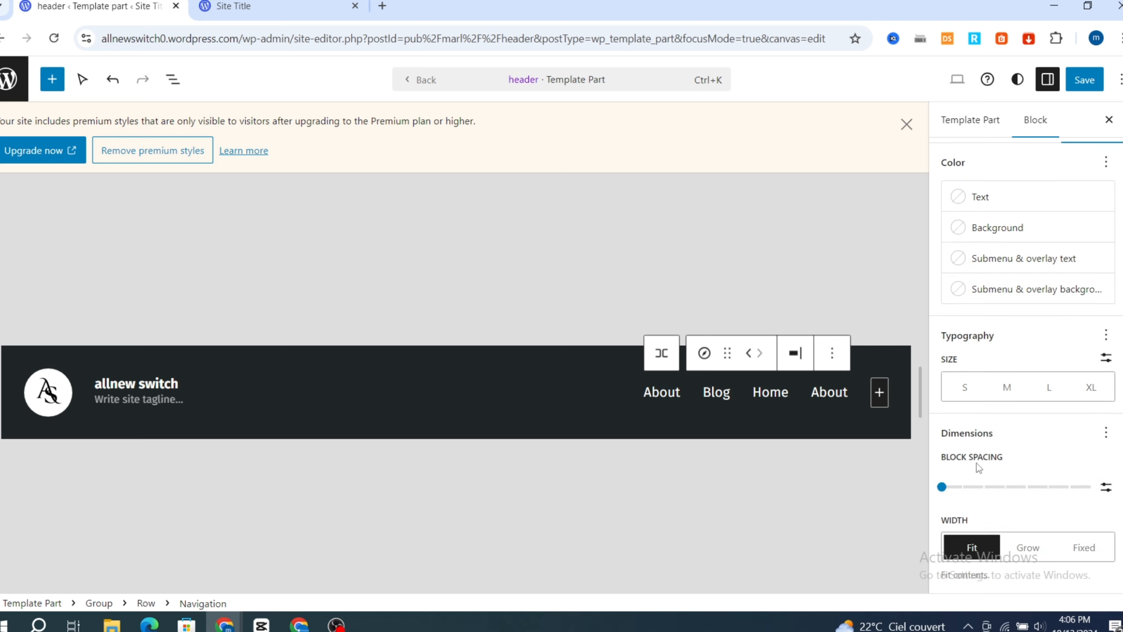
pyautogui.click(1007, 387)
pyautogui.click(1045, 390)
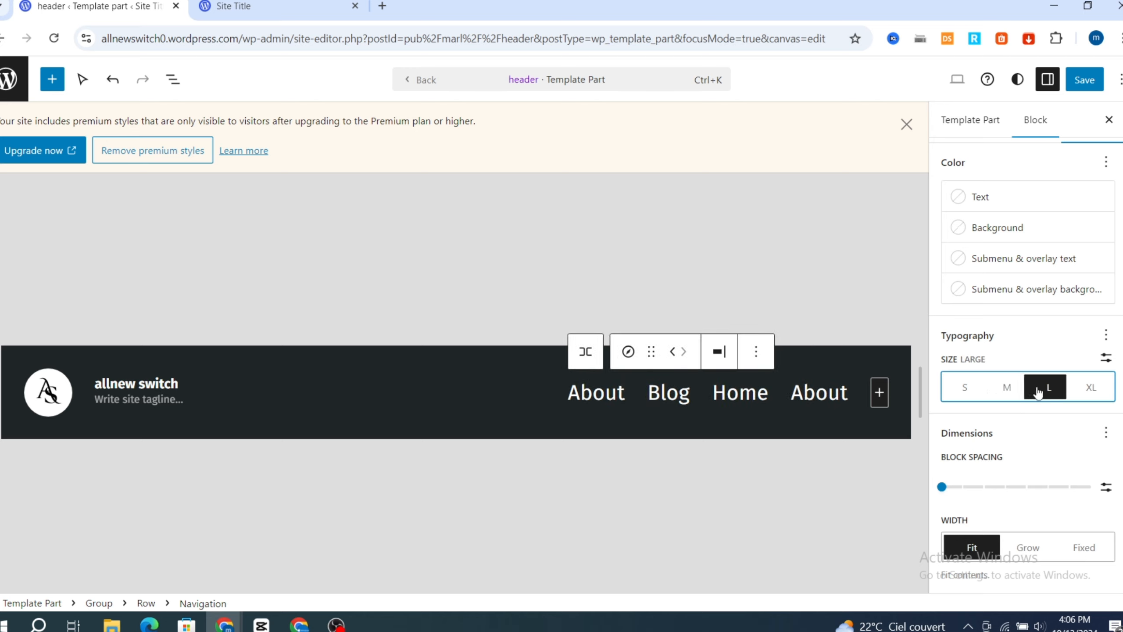
pyautogui.click(966, 393)
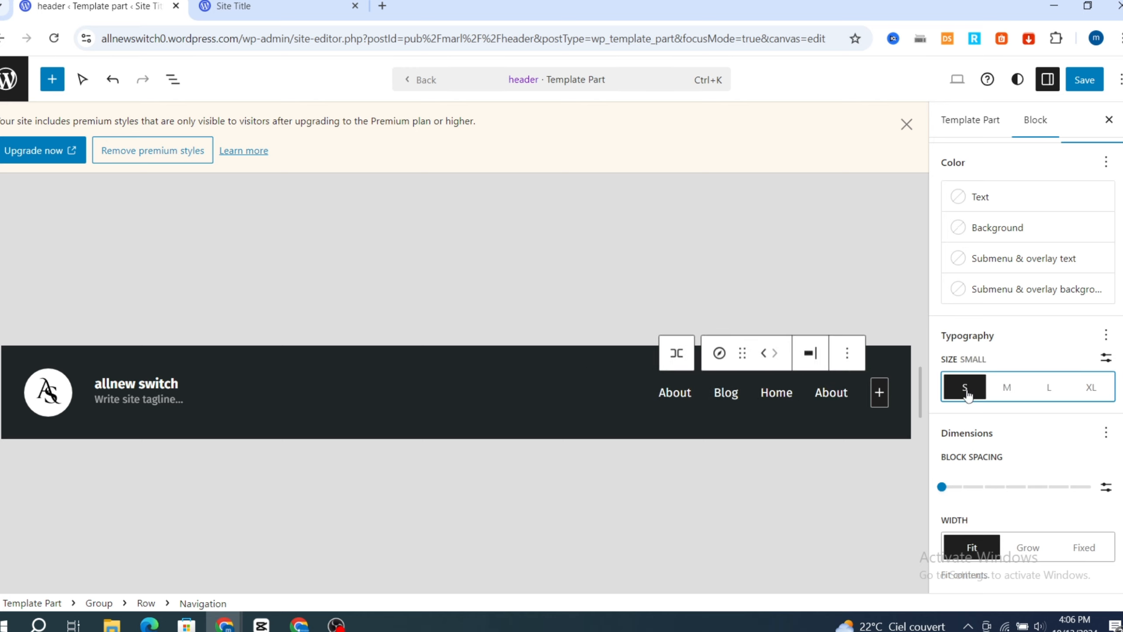
pyautogui.click(1006, 393)
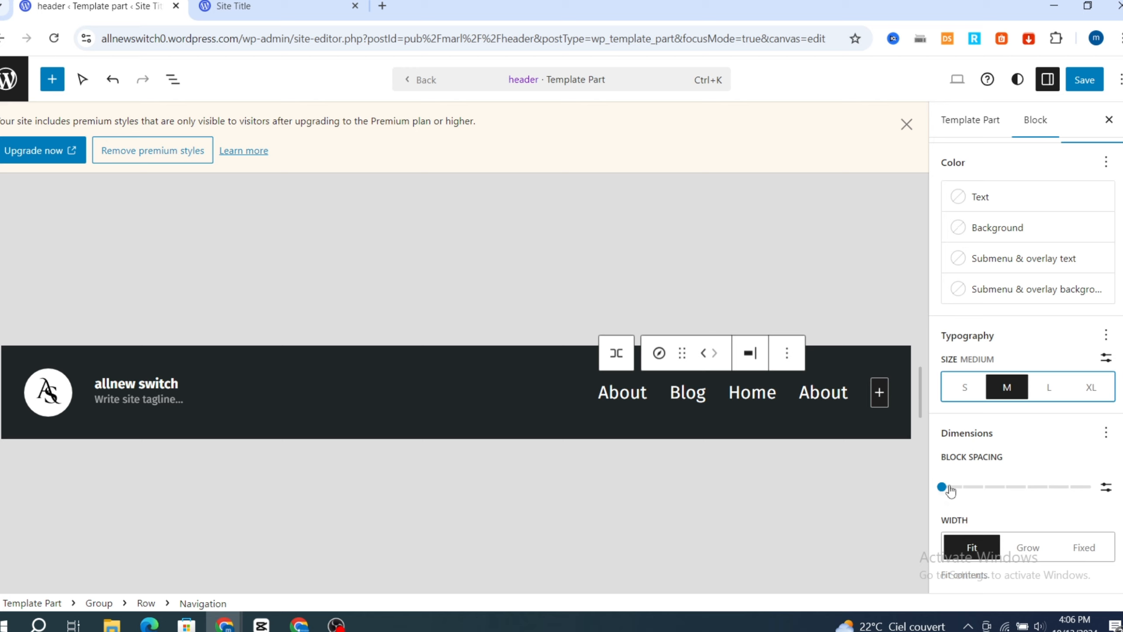
# - Set the navigation's block spacing to Medium, try the Grow and Fixed widths, and set the width back to Fit
pyautogui.moveTo(942, 492); pyautogui.dragTo(1032, 491)
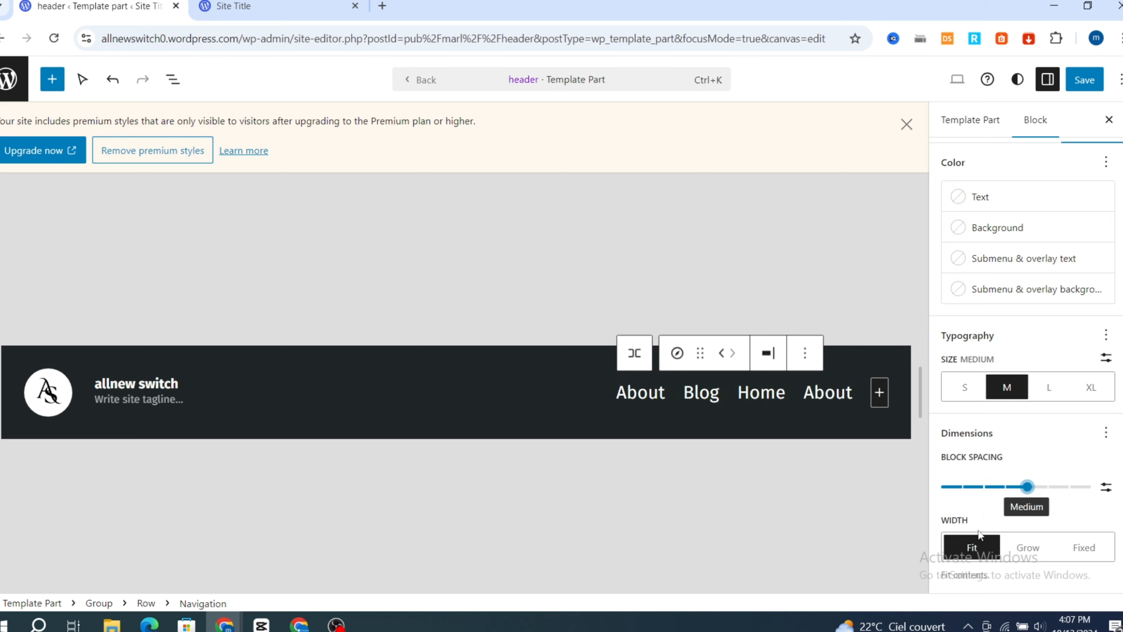
pyautogui.click(1030, 548)
pyautogui.click(1090, 550)
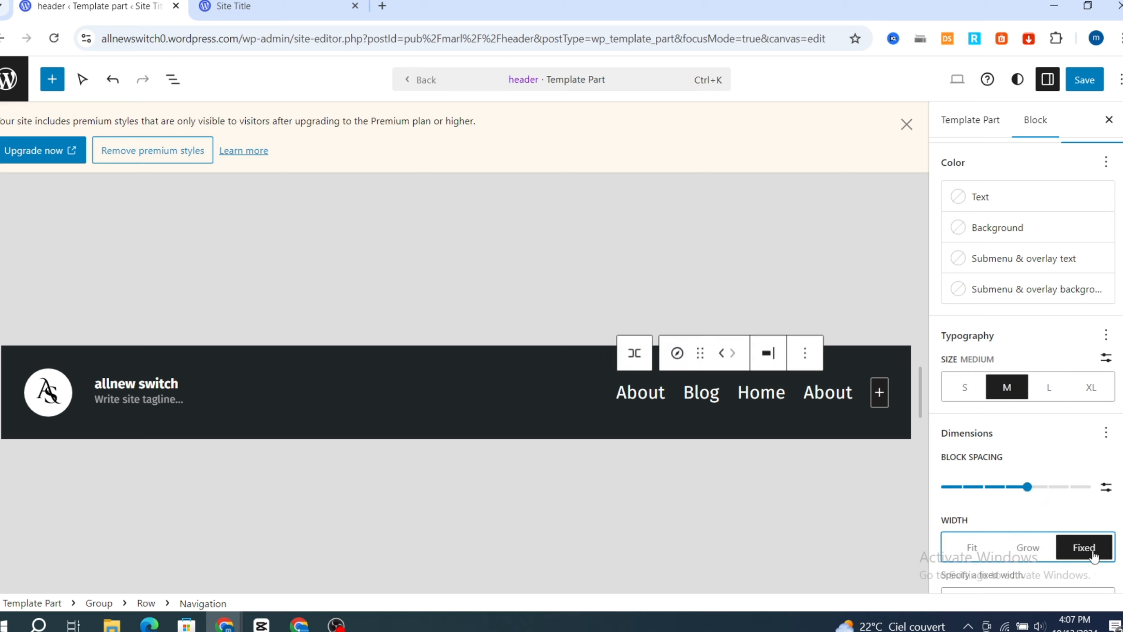
pyautogui.click(972, 550)
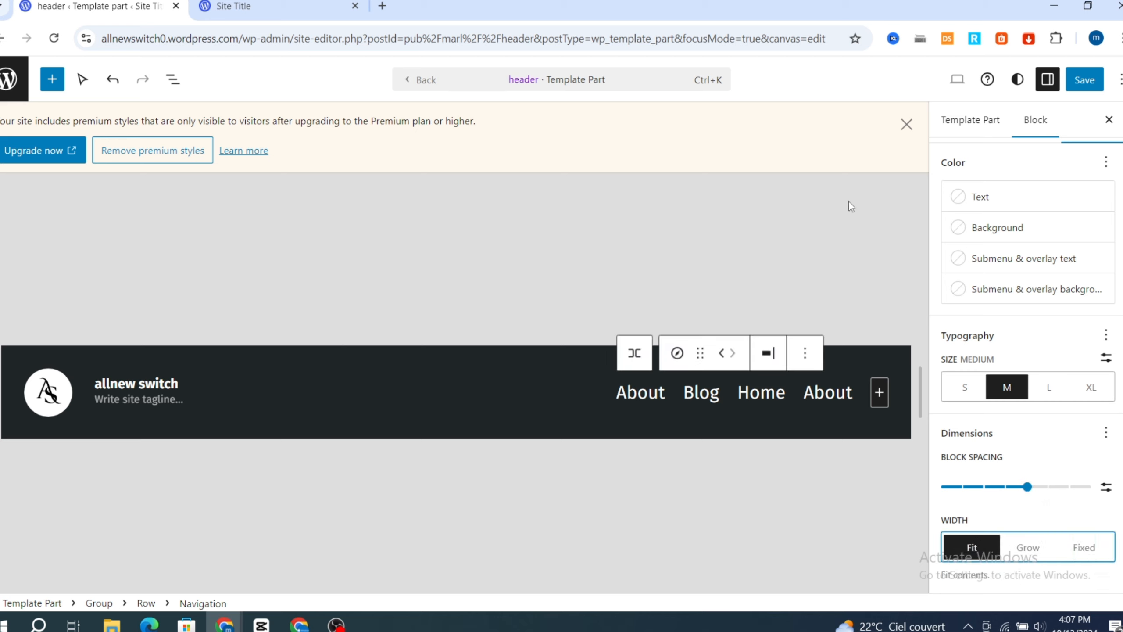
pyautogui.scroll(1, 990, 354)
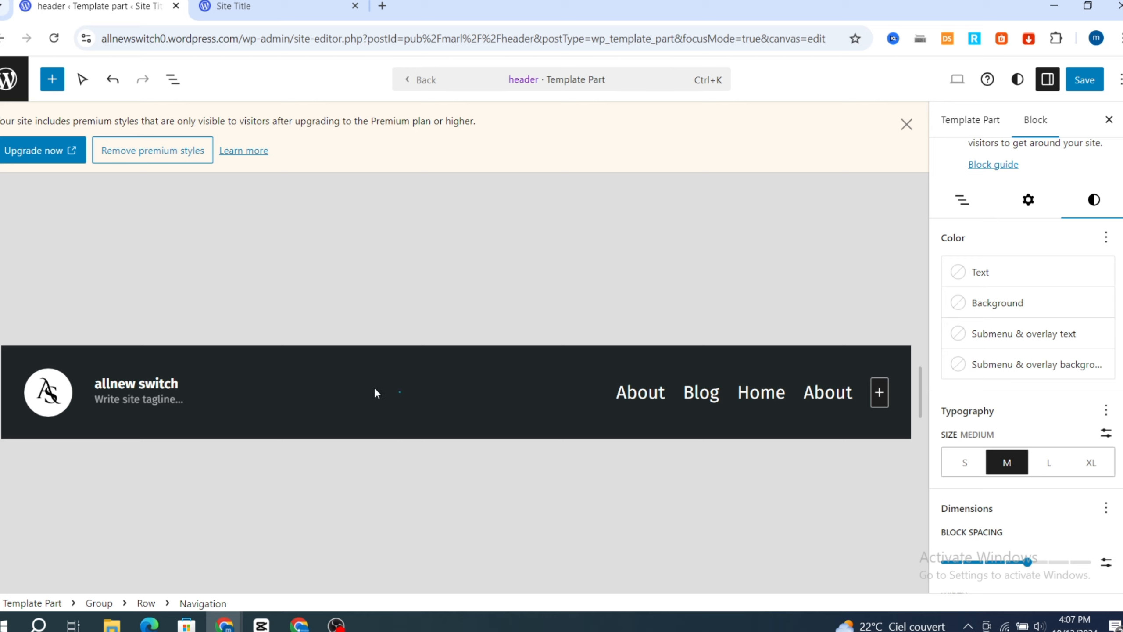
# - Insert a Search block in the header between the site title and the navigation
pyautogui.click(399, 393)
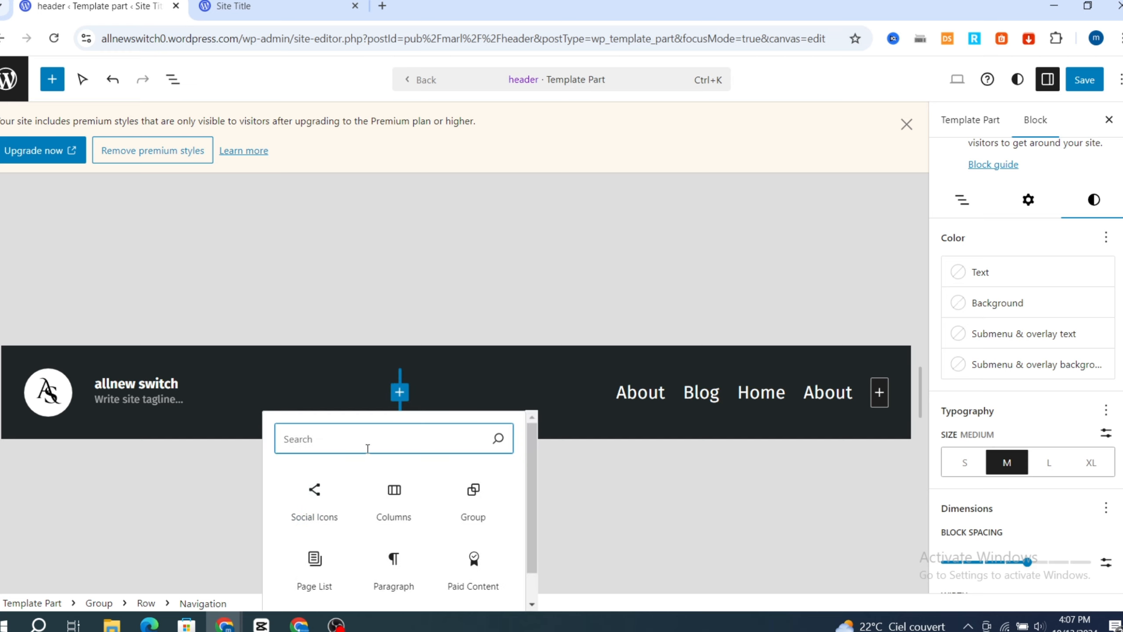
pyautogui.write('se')
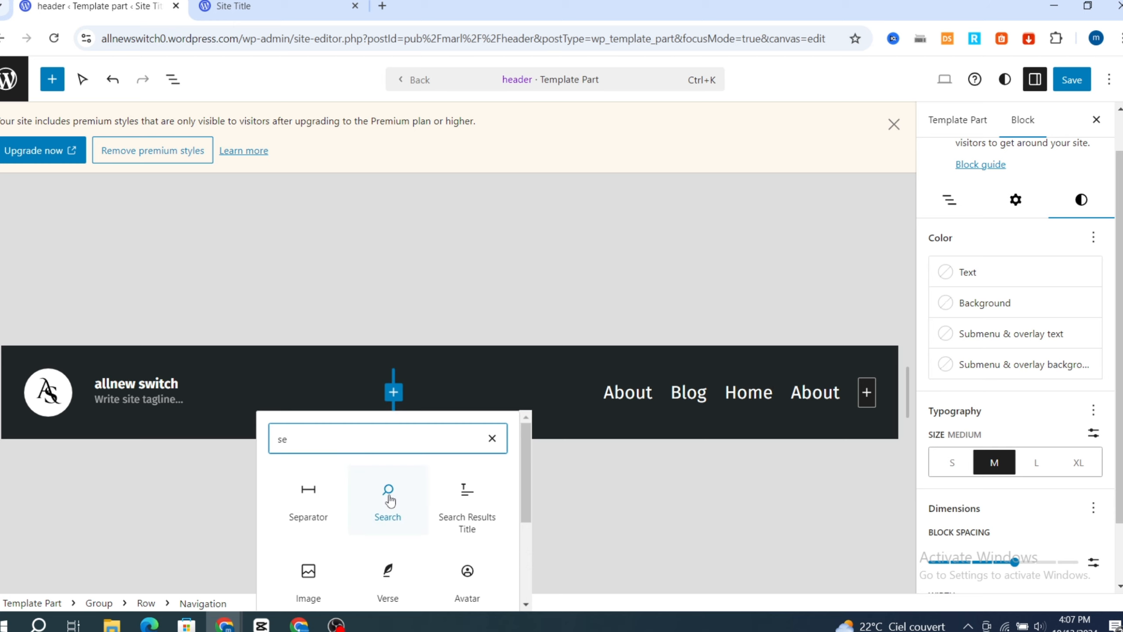
pyautogui.click(388, 499)
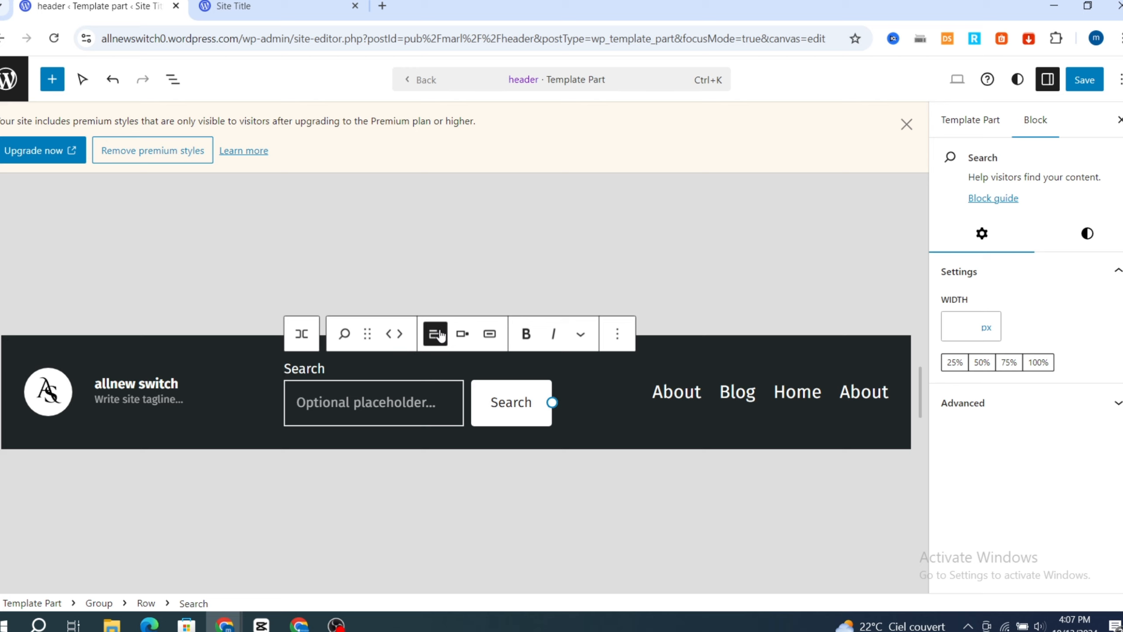
# - Change the search block's label to "welcome", and try hiding the label before showing it again
pyautogui.doubleClick(308, 369)
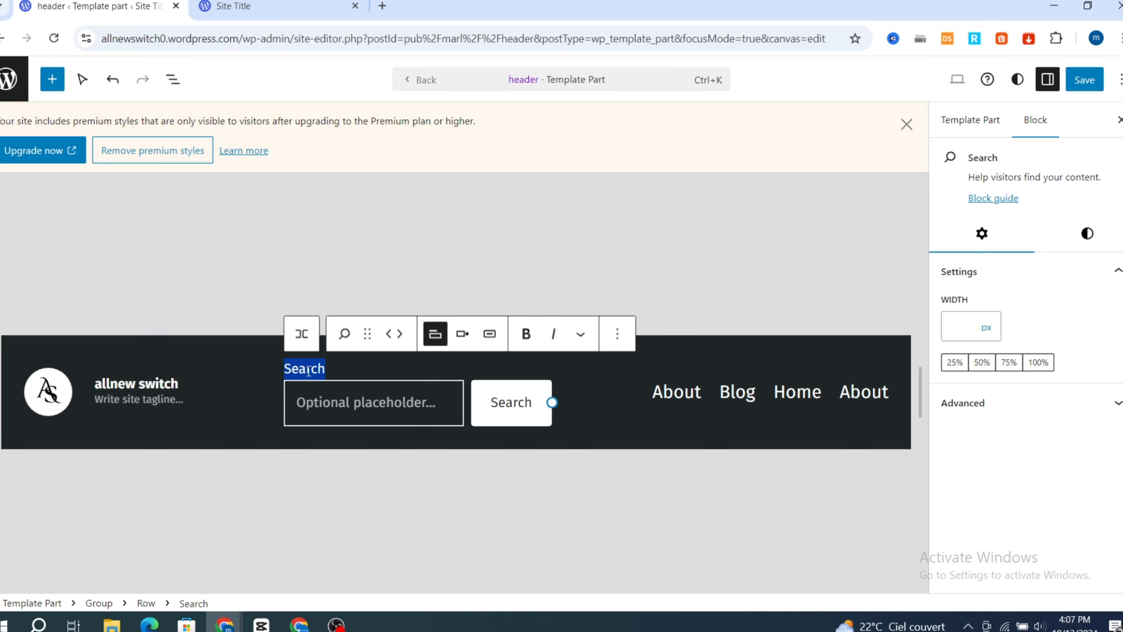
pyautogui.write('welco')
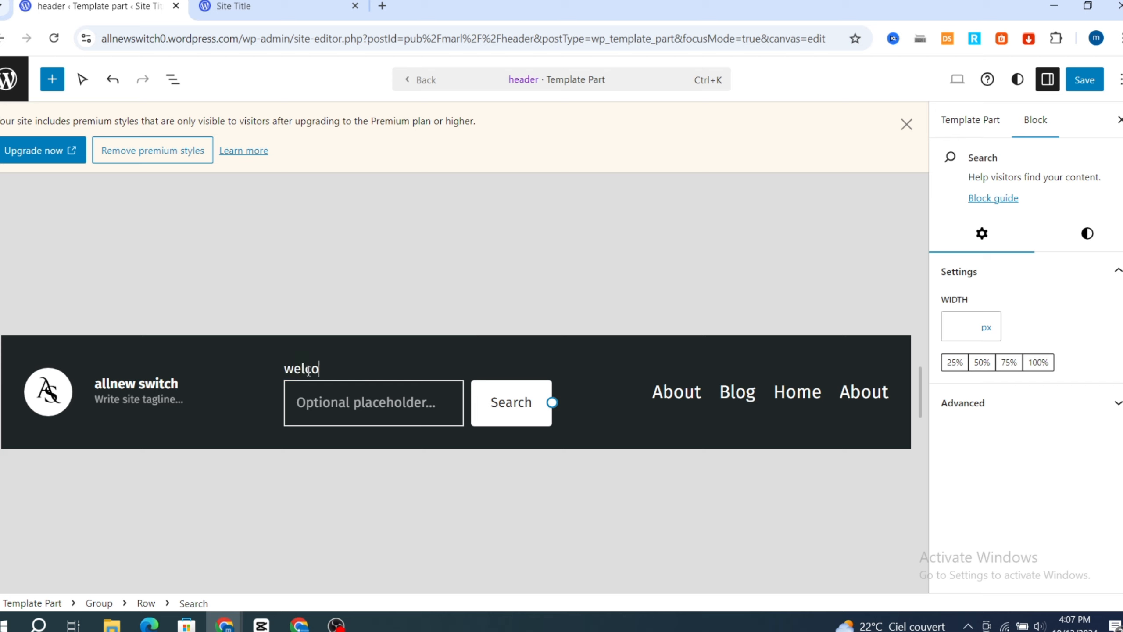
pyautogui.write('me')
pyautogui.doubleClick(308, 369)
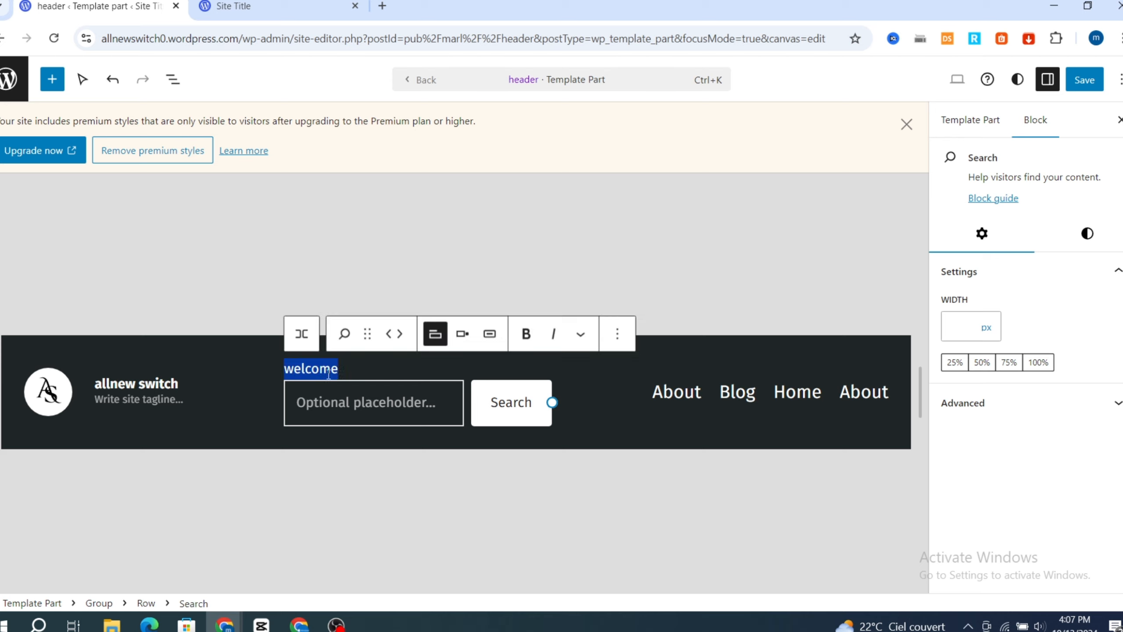
pyautogui.click(434, 334)
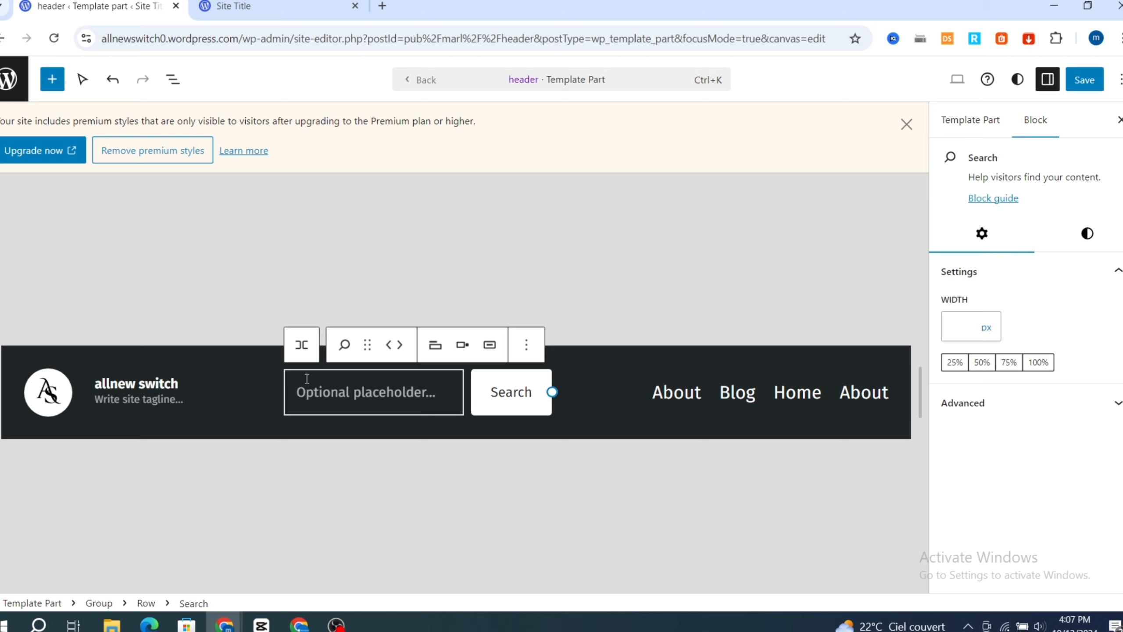
pyautogui.click(434, 348)
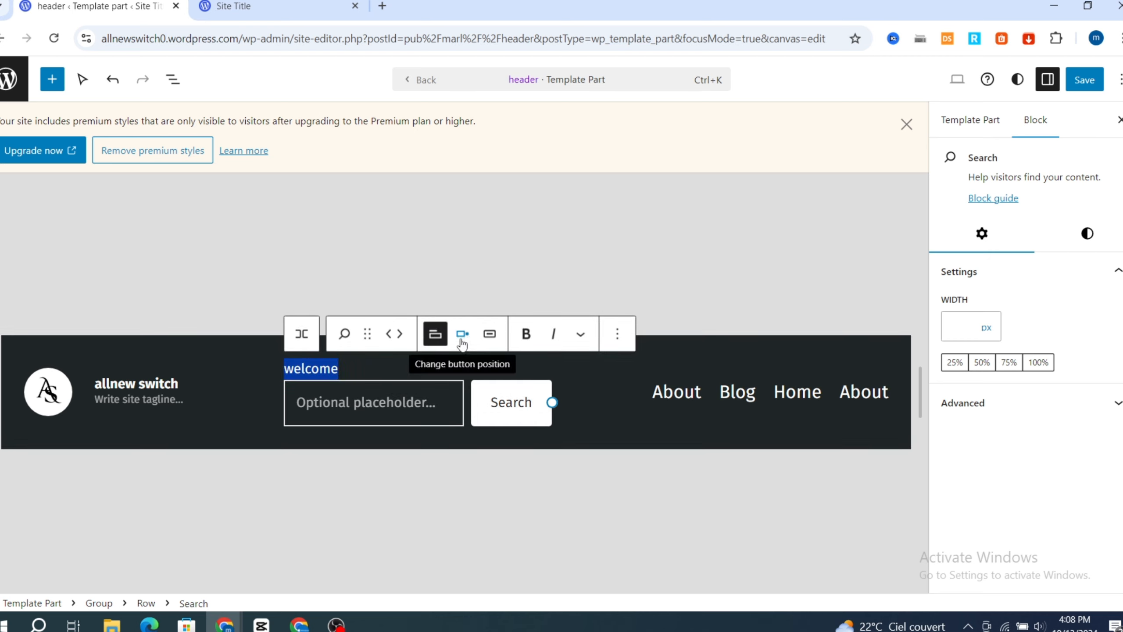
# - Set the search block's button position to Button inside and make the "welcome" label bold
pyautogui.click(462, 334)
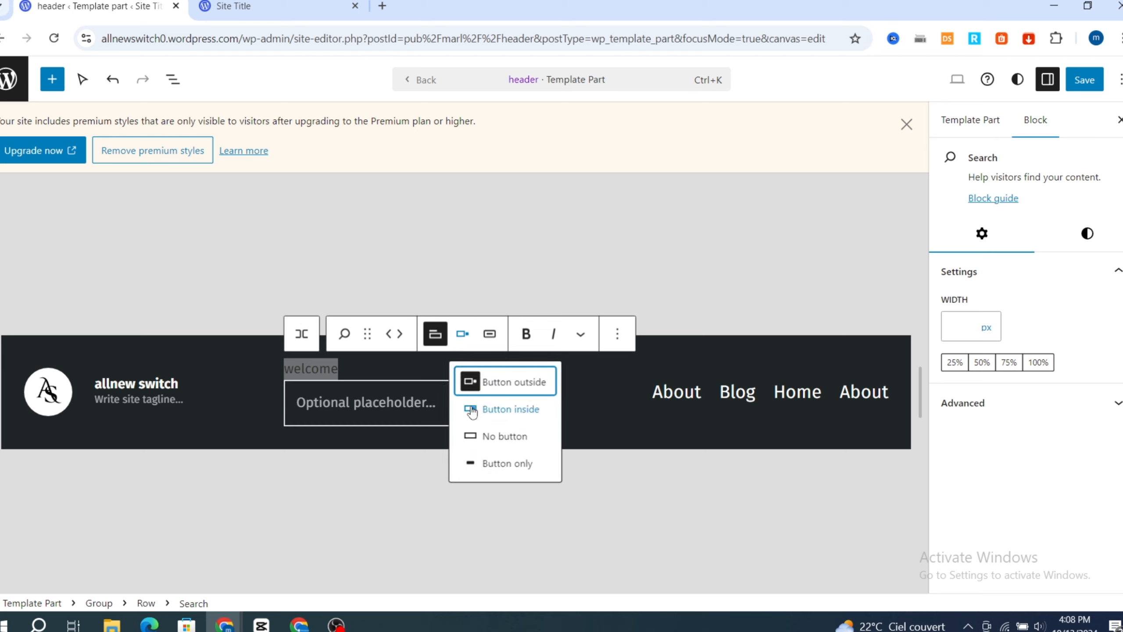
pyautogui.click(472, 411)
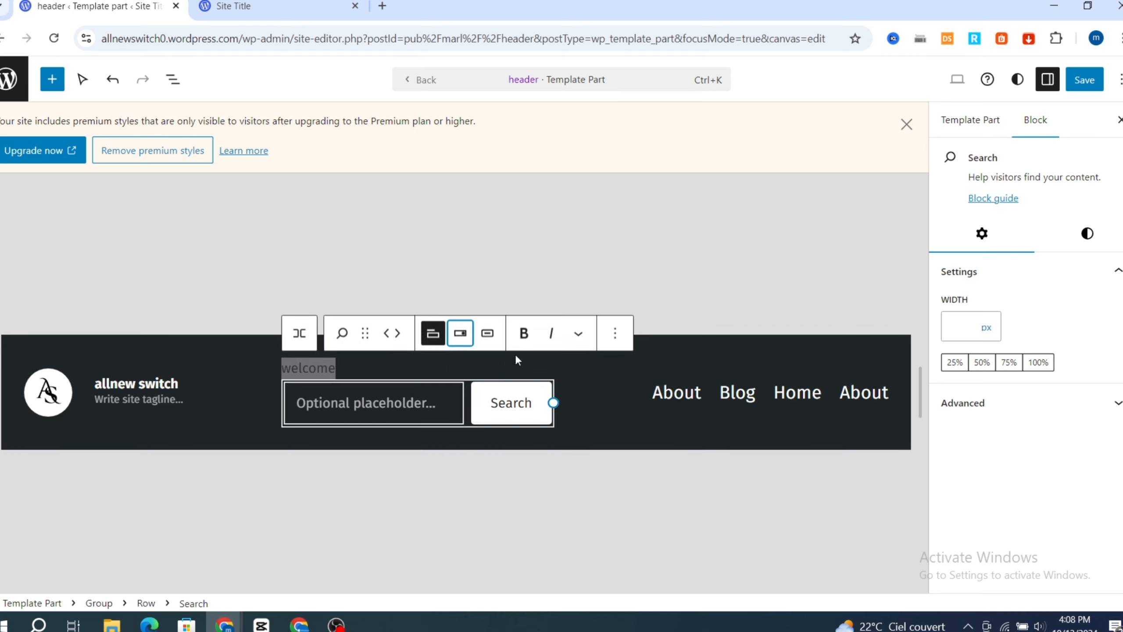
pyautogui.click(459, 334)
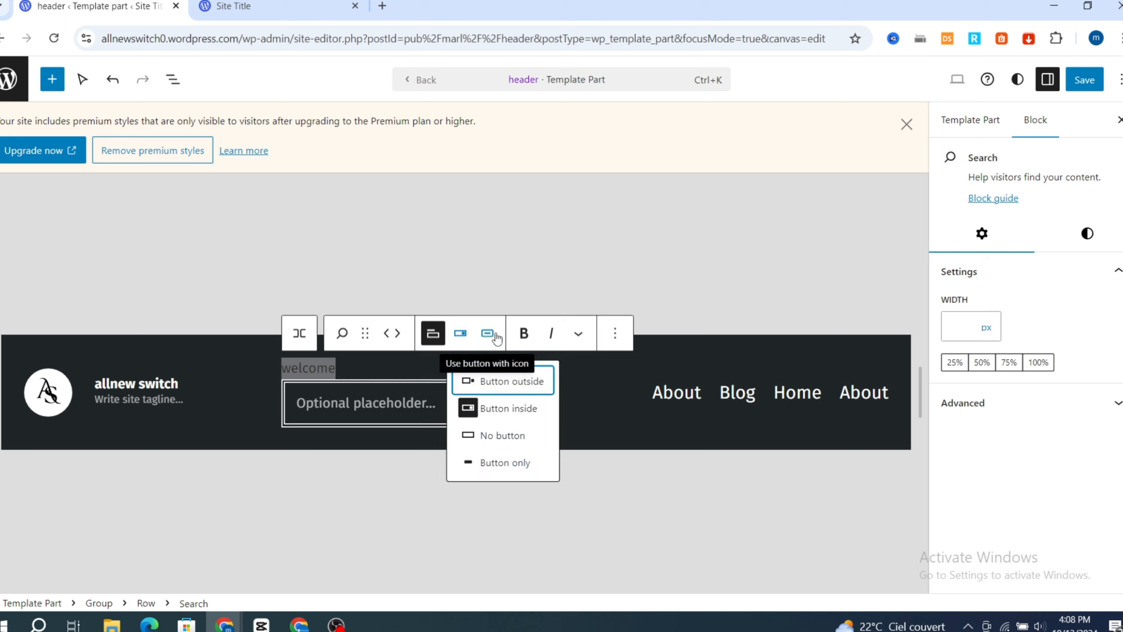
pyautogui.click(523, 334)
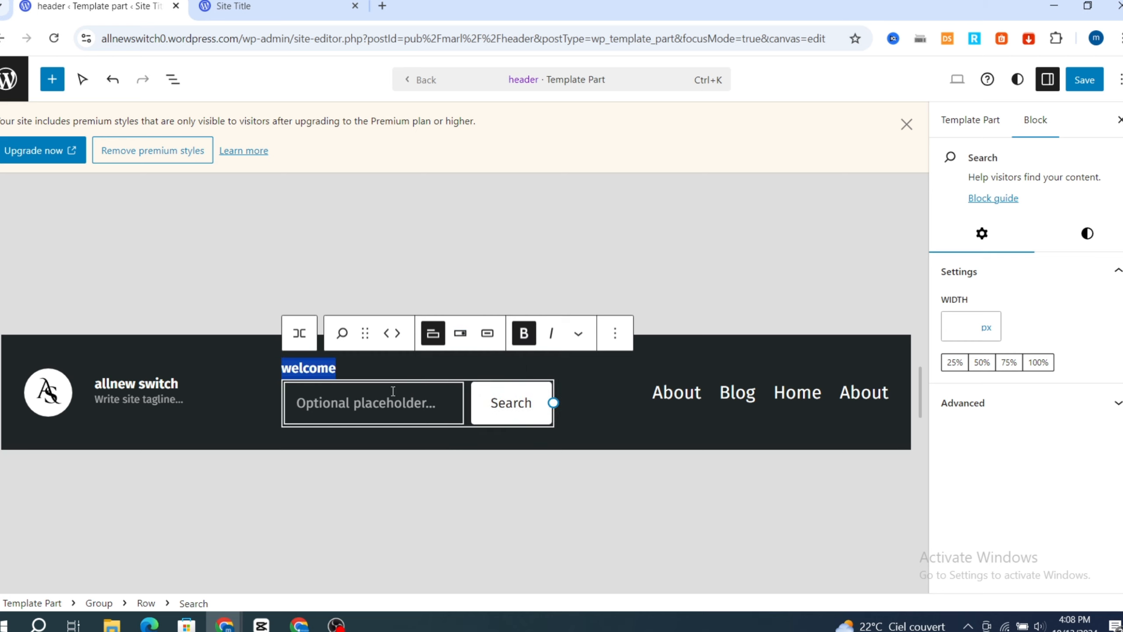
pyautogui.click(616, 340)
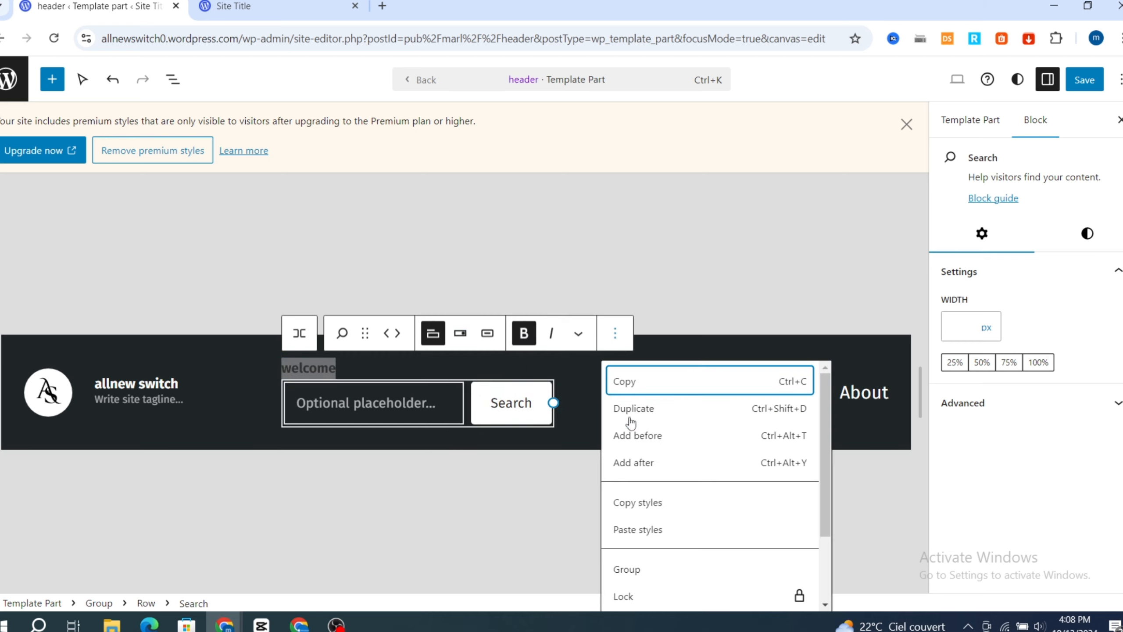
pyautogui.scroll(-3, 650, 499)
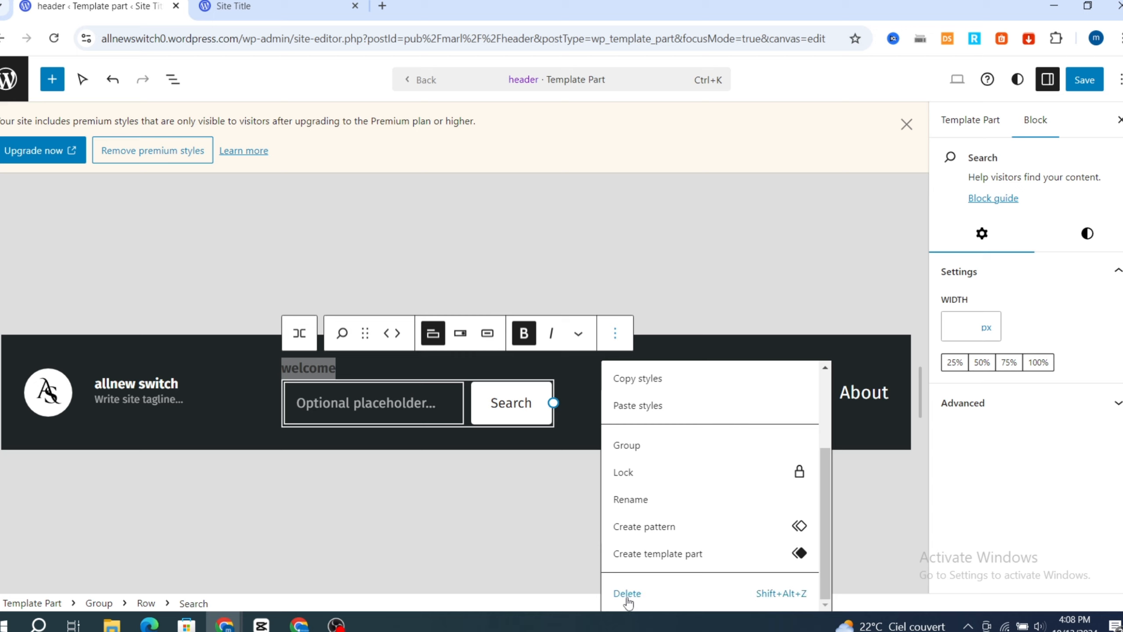
pyautogui.click(411, 541)
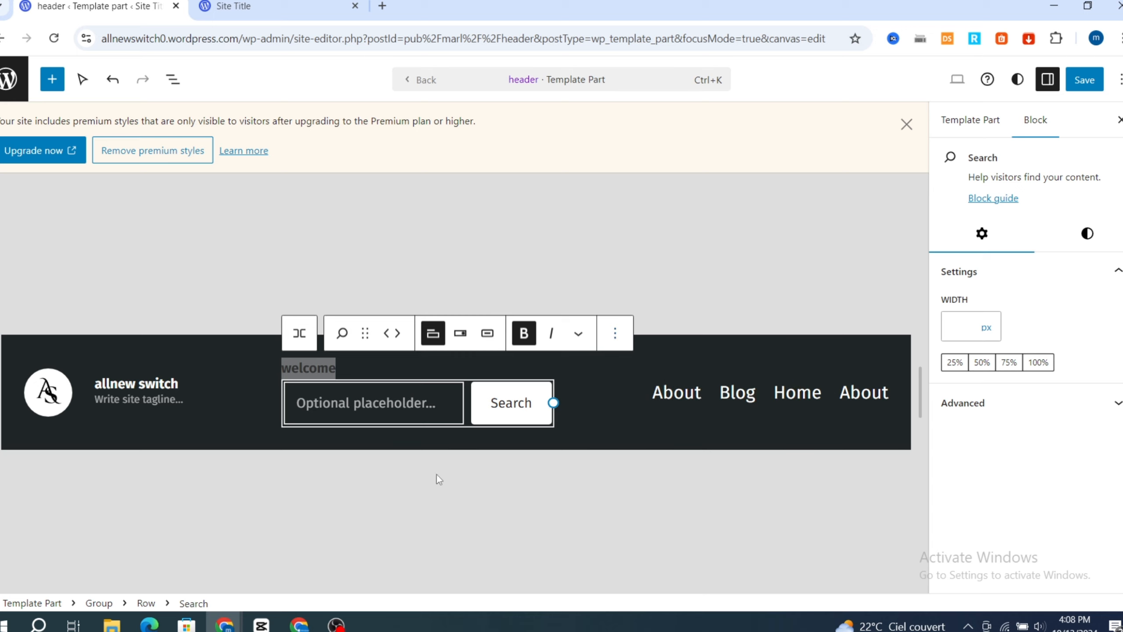
pyautogui.click(828, 353)
pyautogui.click(210, 362)
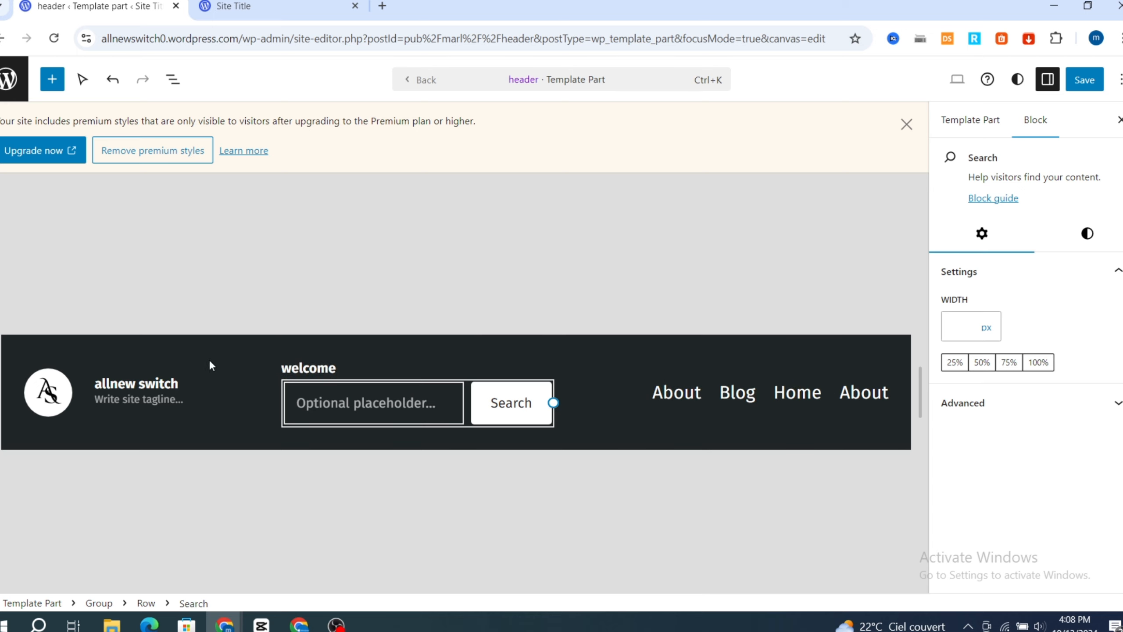
pyautogui.click(238, 425)
pyautogui.click(707, 386)
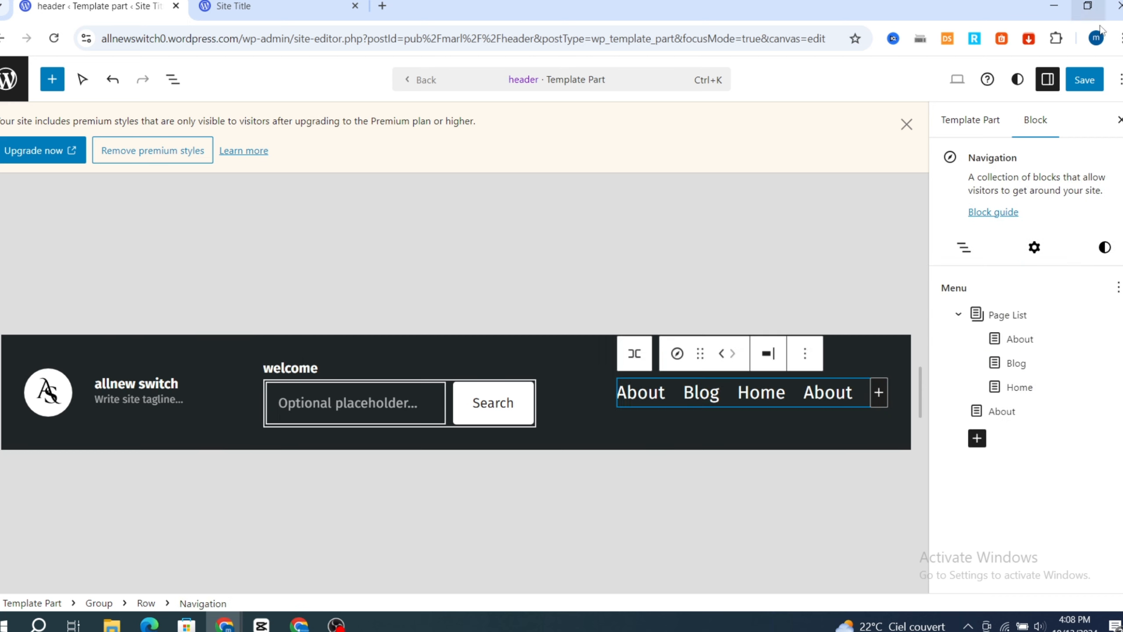
# - Save all pending changes to the site logo, title, header template part and navigation menu
pyautogui.click(1097, 86)
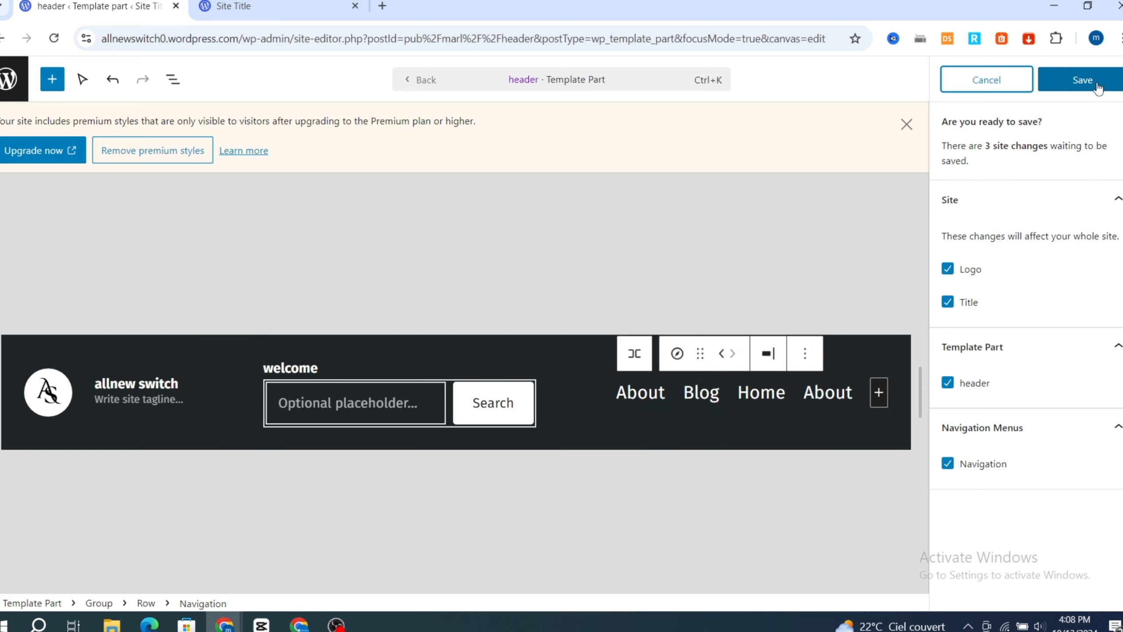
pyautogui.click(1098, 87)
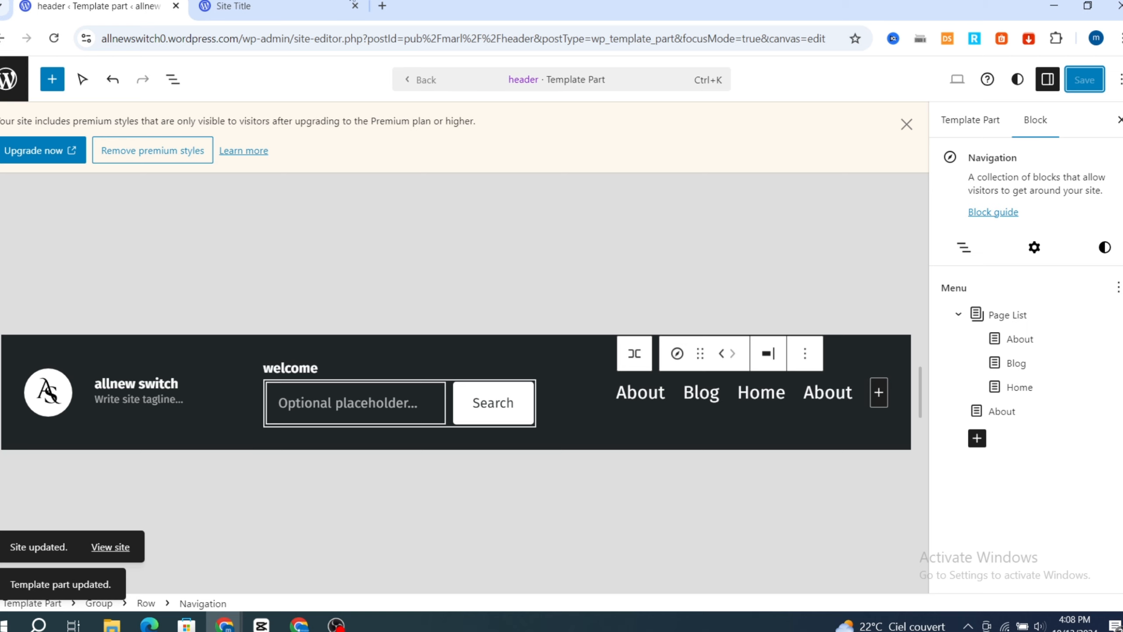
# - Reload the live site, close the upgrade notice and check the header's logo, title, search field and navigation
pyautogui.click(235, 6)
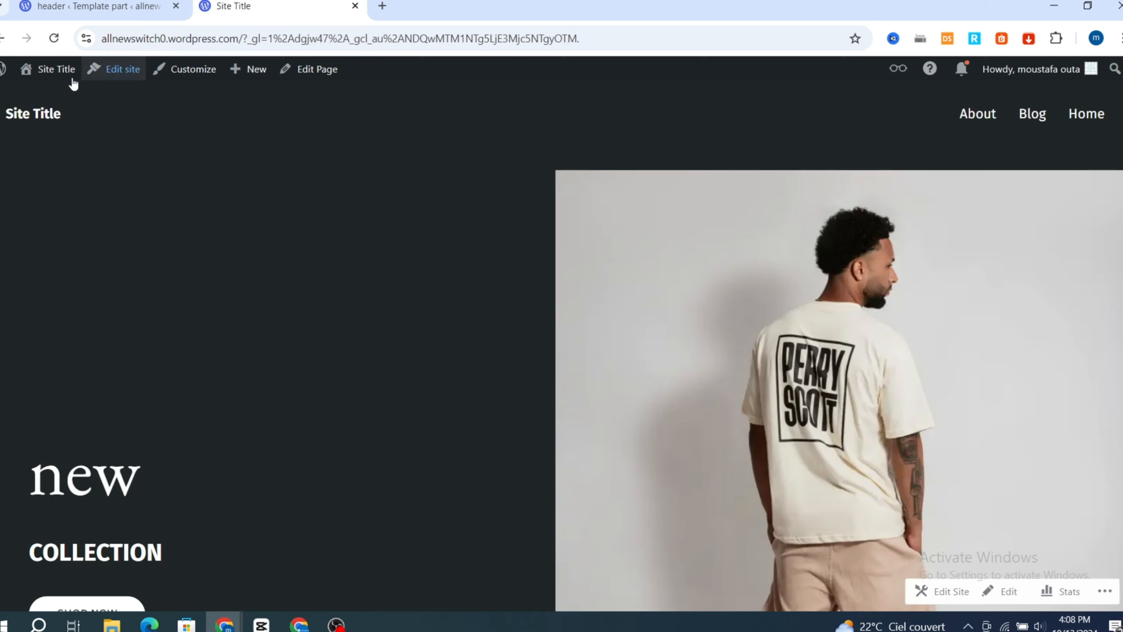
pyautogui.click(55, 40)
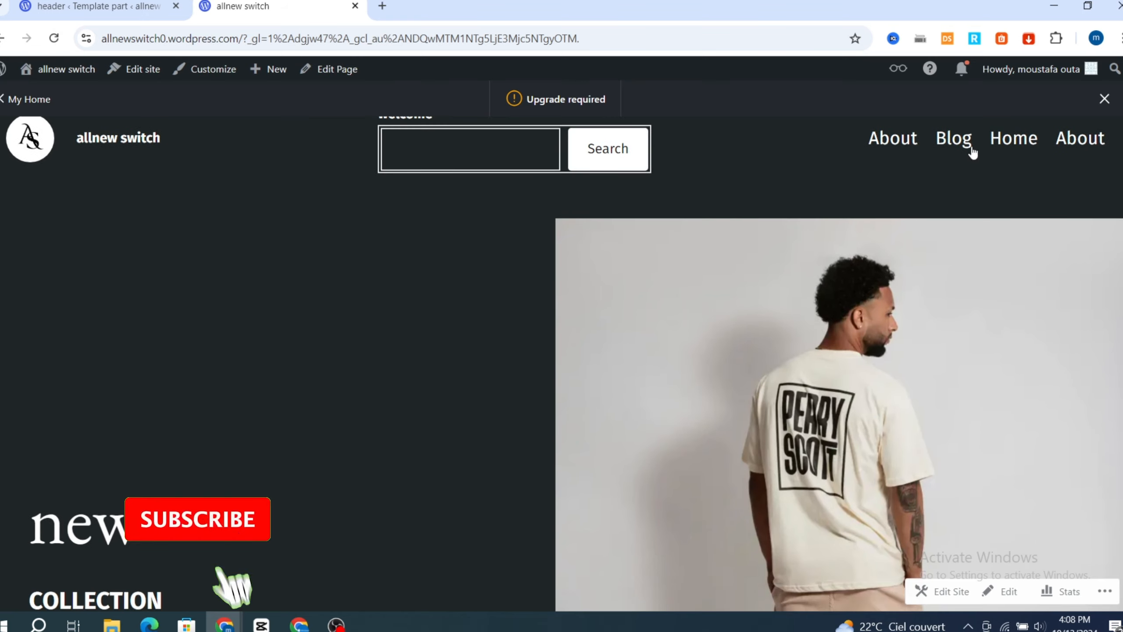
pyautogui.click(1105, 98)
pyautogui.scroll(1, 505, 210)
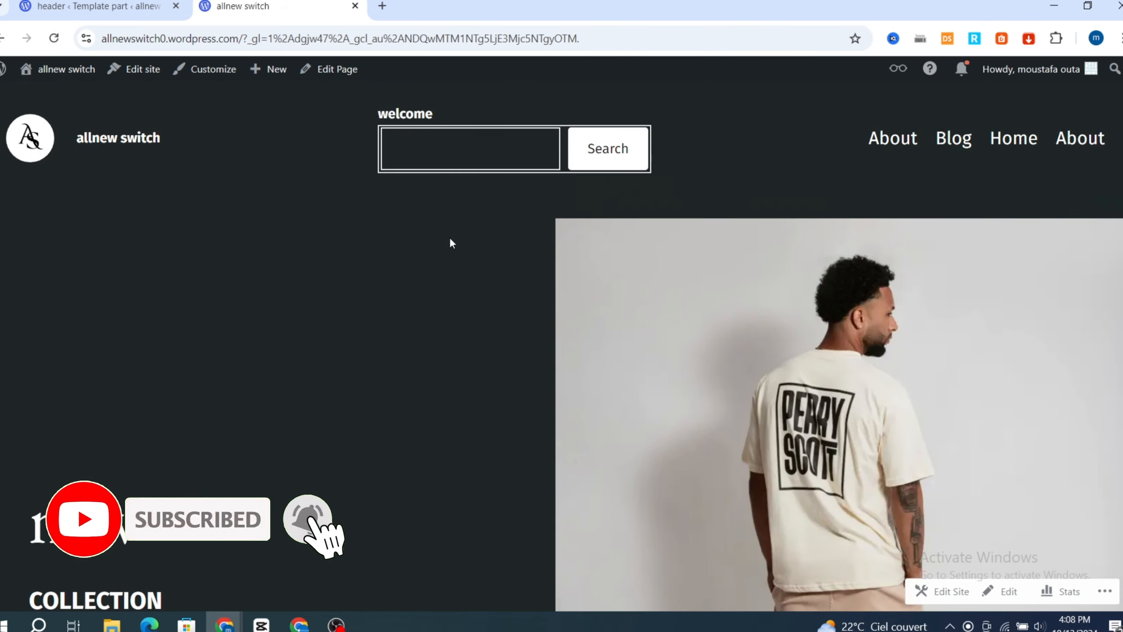